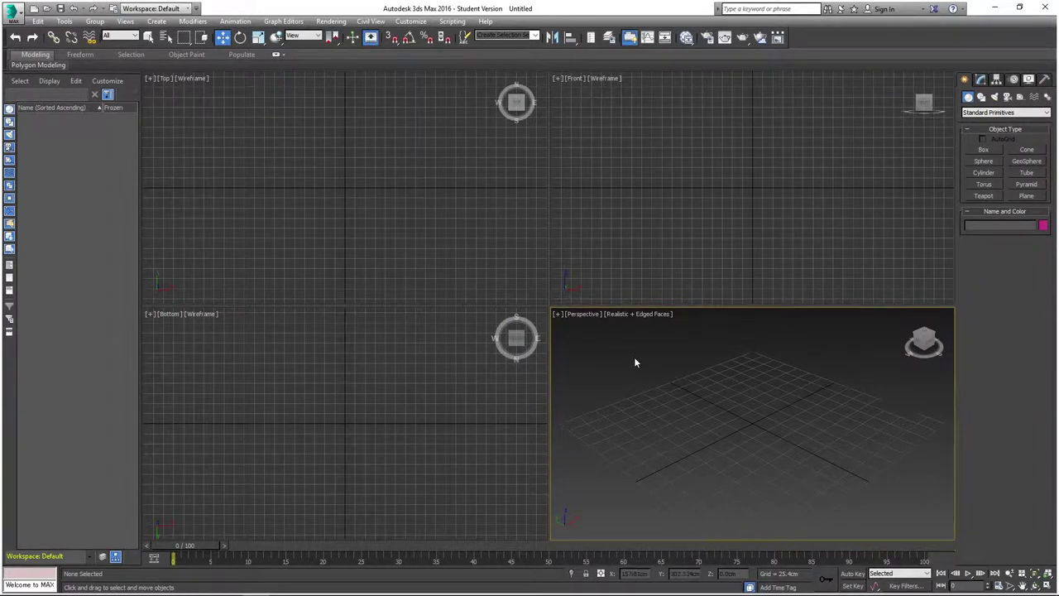
- Open the Customize menu in the menu bar
left_click(422, 23)
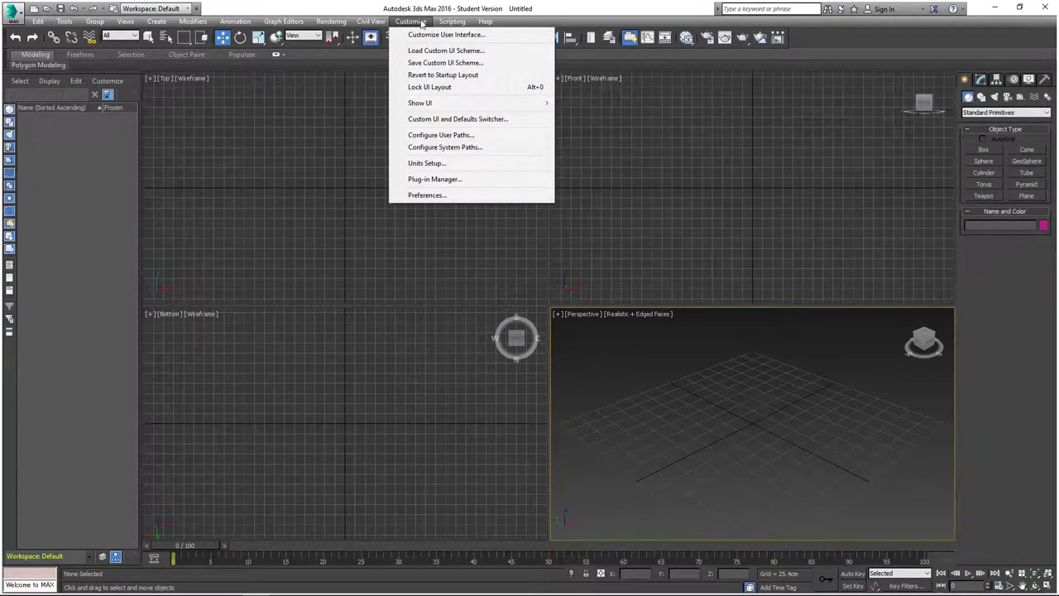
- In Units Setup, accept Metric Centimeters as the display units
left_click(468, 165)
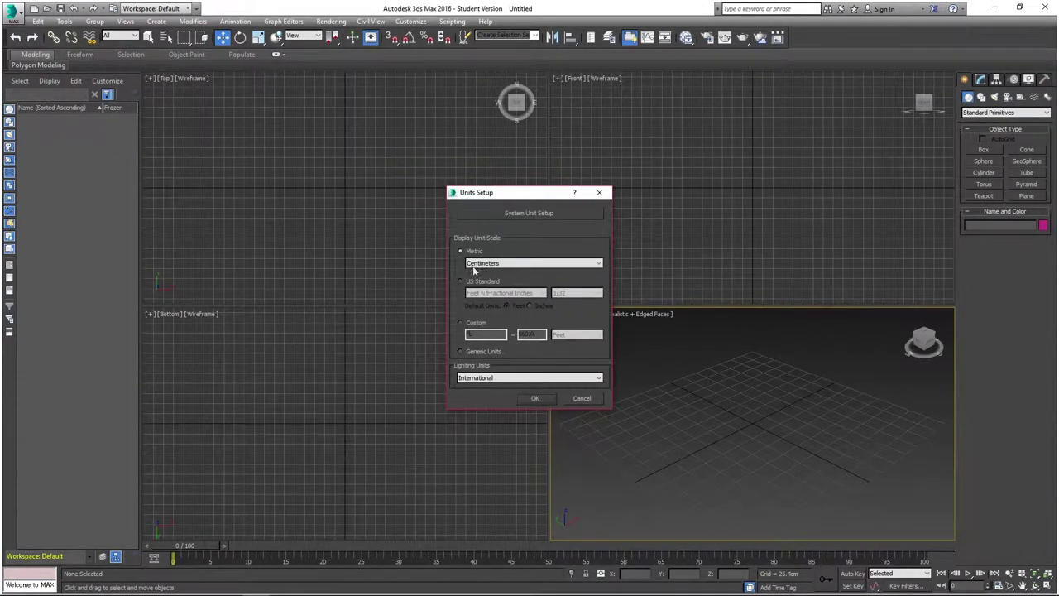
left_click(534, 398)
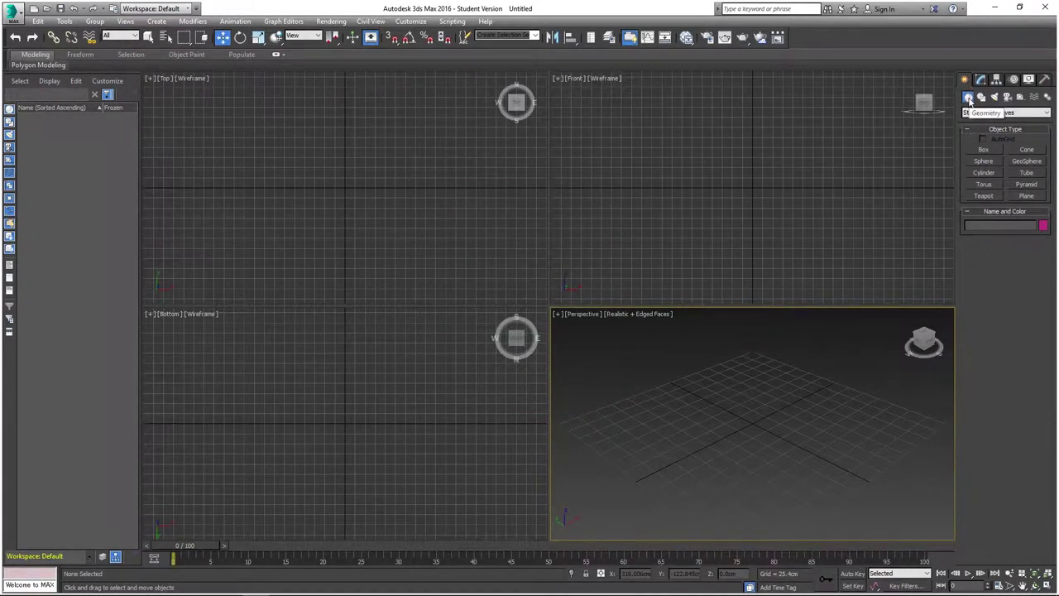
- Draw Box001 in the Top view and enter 25 for Length, Width and Height
left_click(983, 150)
left_click_drag(312, 227, 381, 149)
left_click(378, 111)
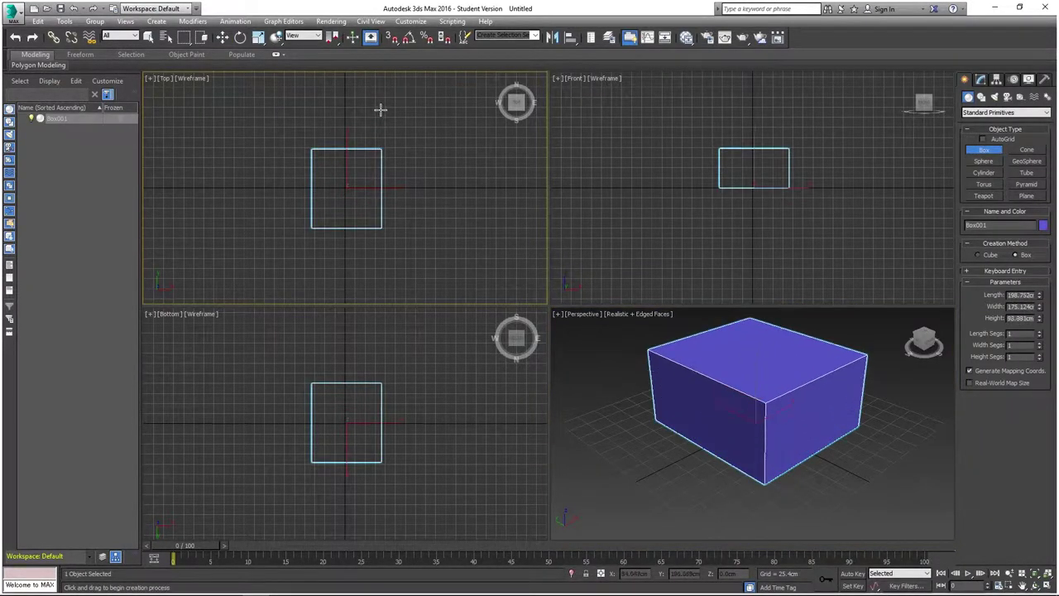
left_click(889, 323)
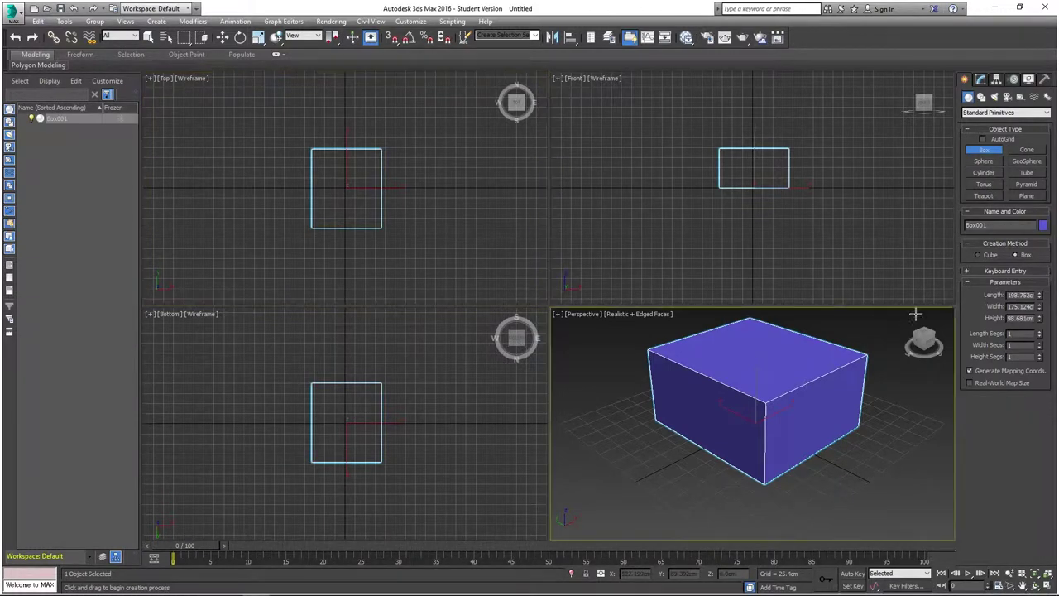
double_click(1016, 295)
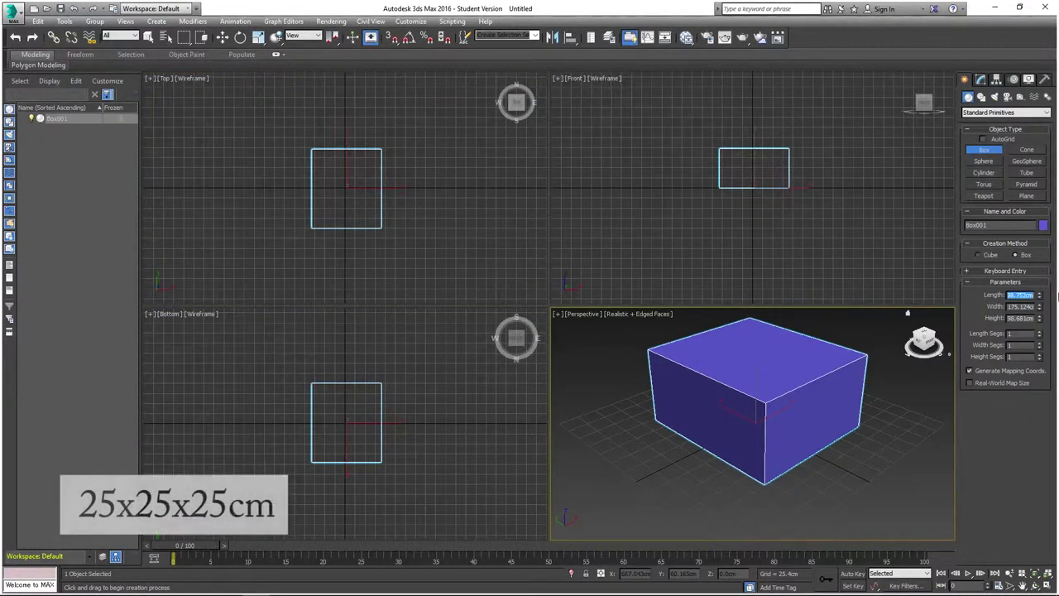
type("25")
key("Tab")
type("25")
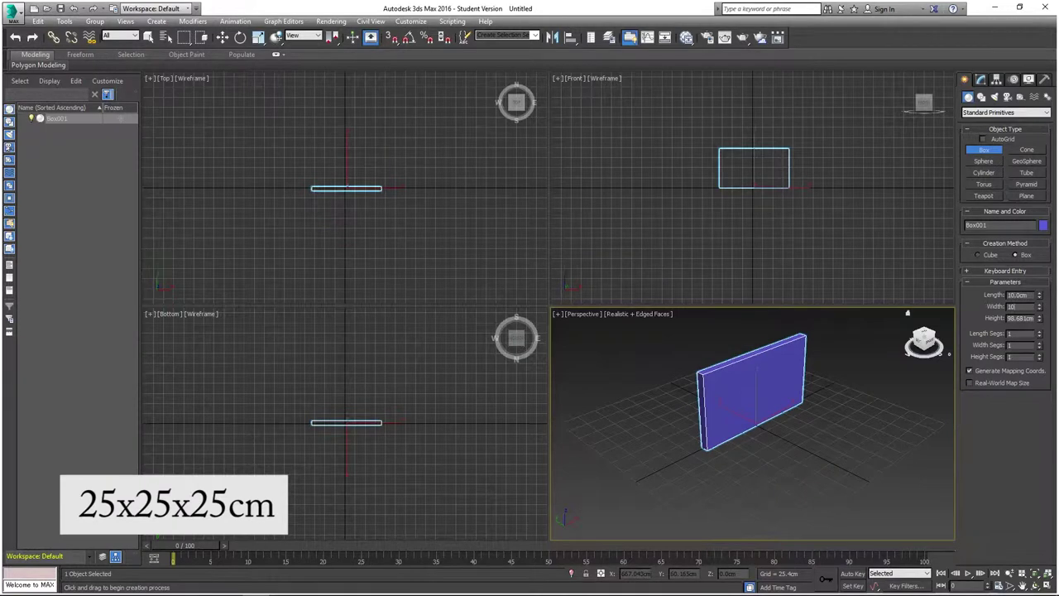
key("Tab")
type("25")
key("Tab")
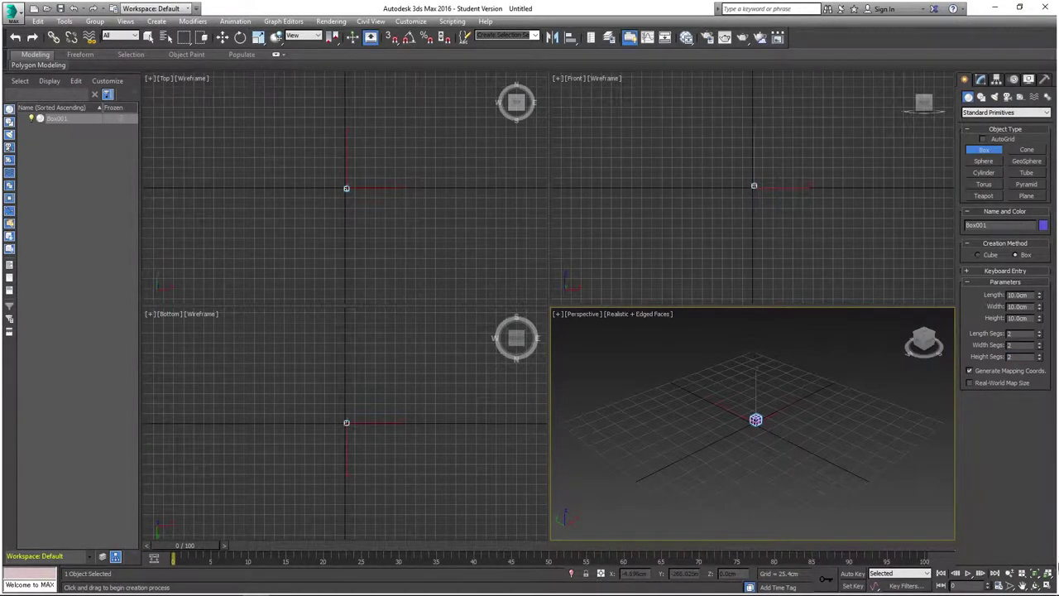
left_click(1050, 583)
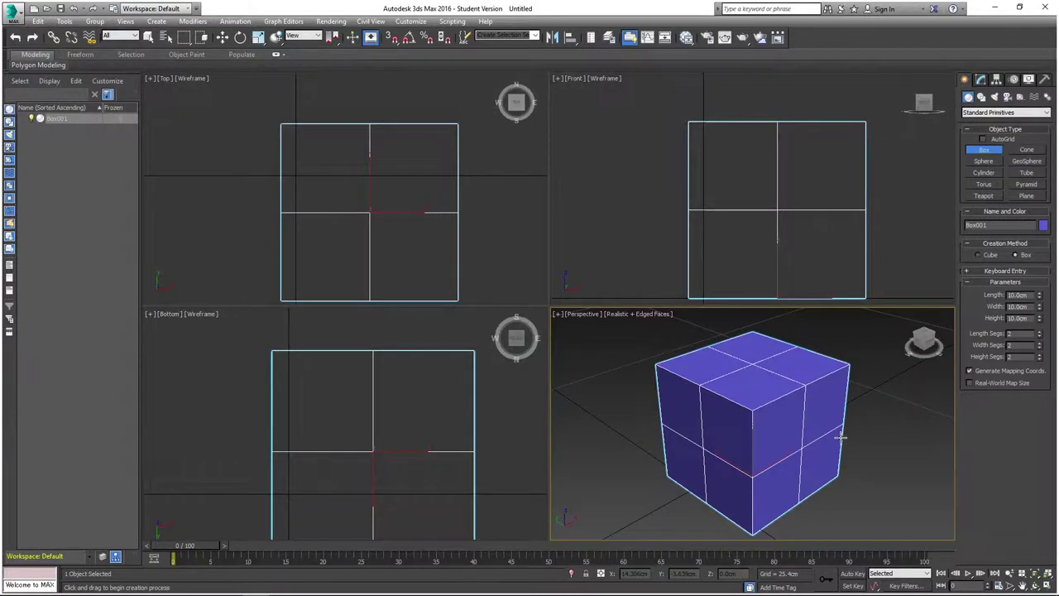
- Add a Spherify modifier to Box001 from the Modify panel's Modifier List
left_click(980, 80)
key("w")
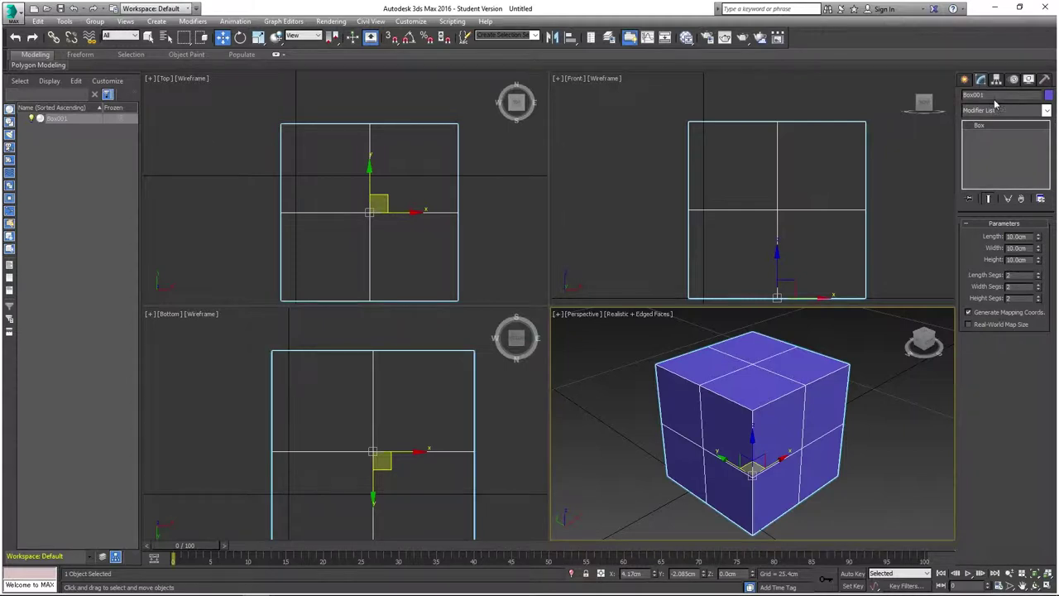
left_click(1047, 111)
left_click_drag(1048, 132, 1053, 424)
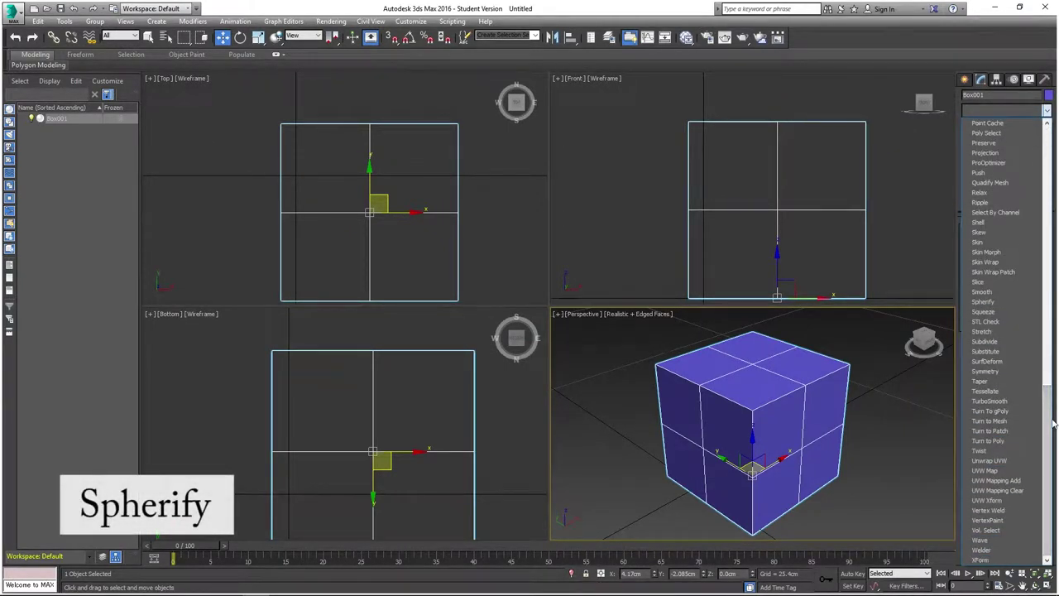
left_click(1011, 303)
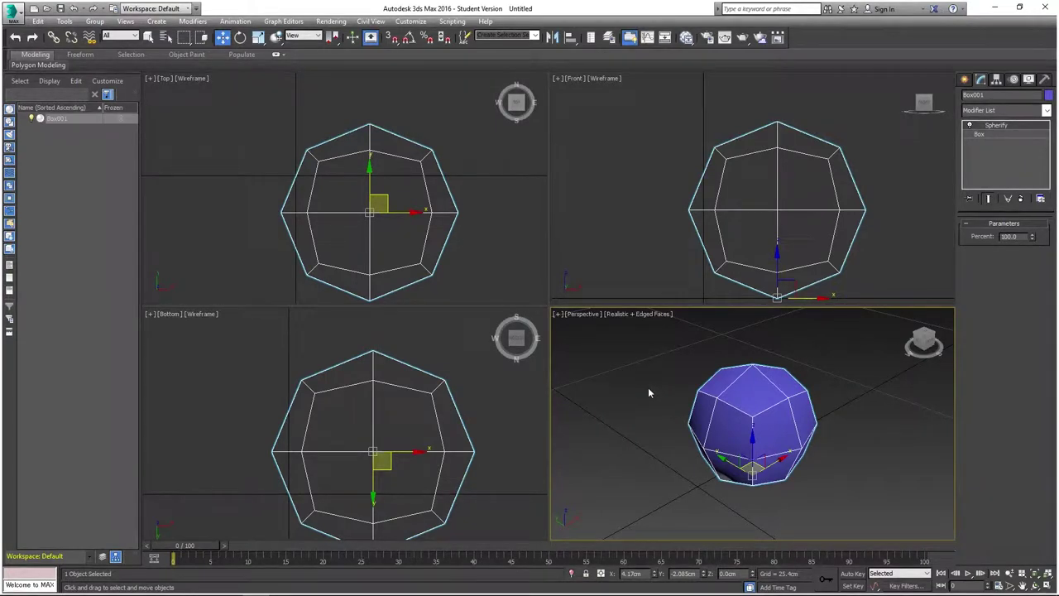
- Convert the spherified Box001 to an Editable Poly through the Convert To quad menu
right_click(721, 401)
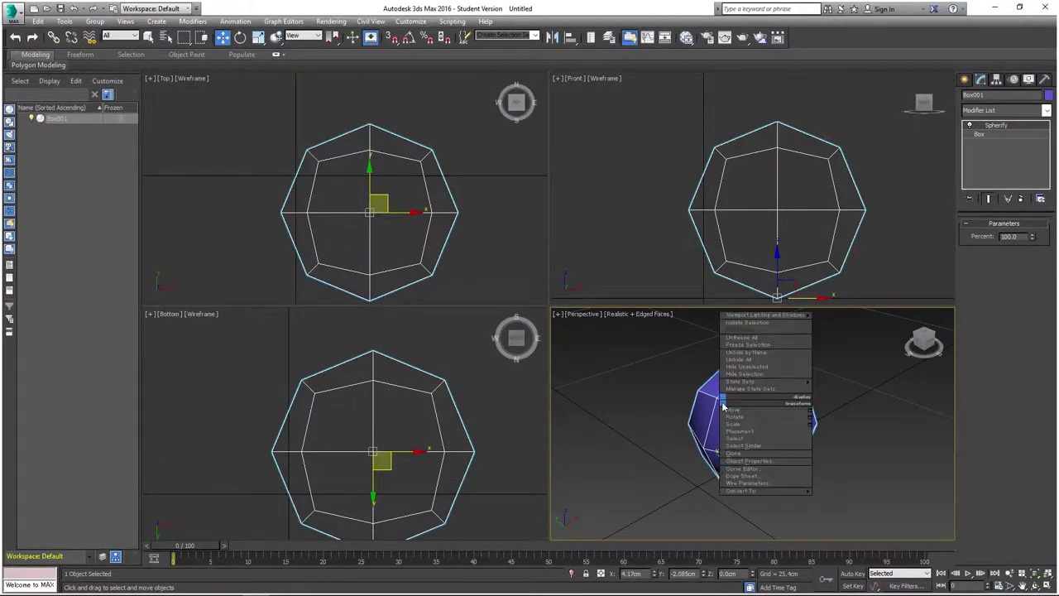
mouse_move(763, 492)
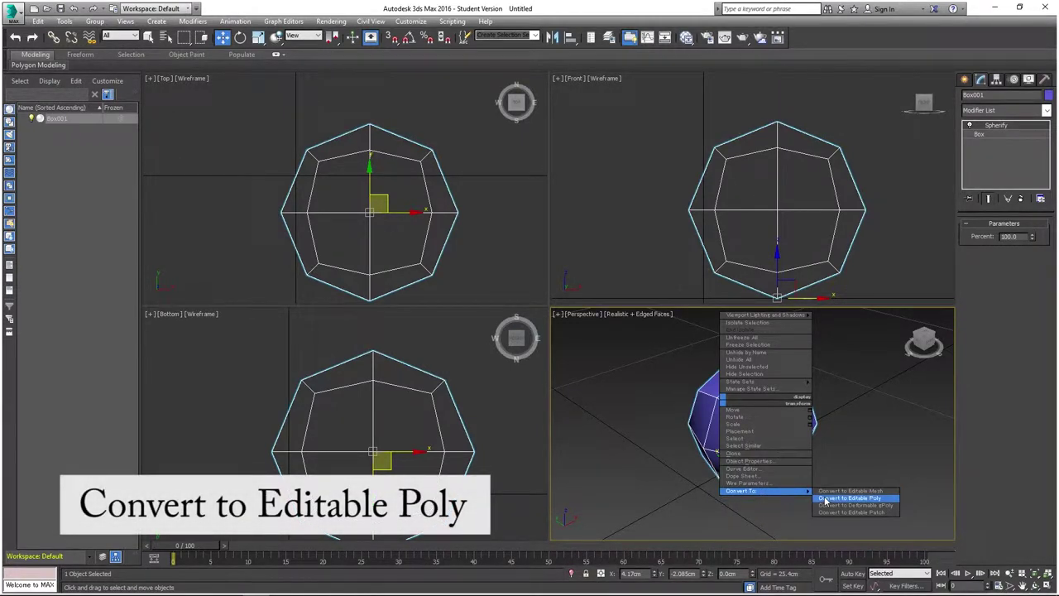
left_click(849, 498)
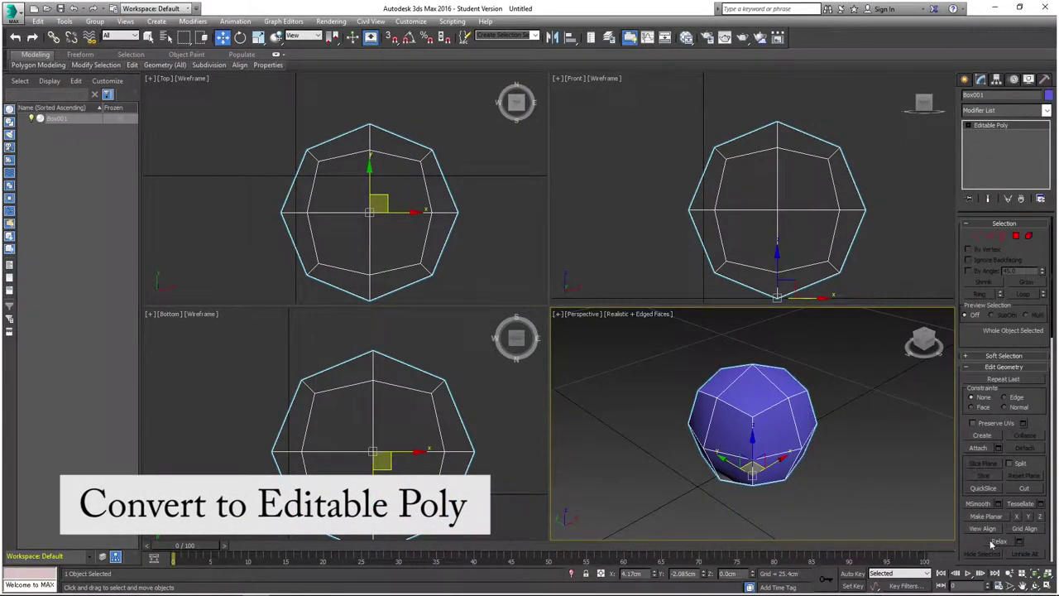
left_click(1047, 573)
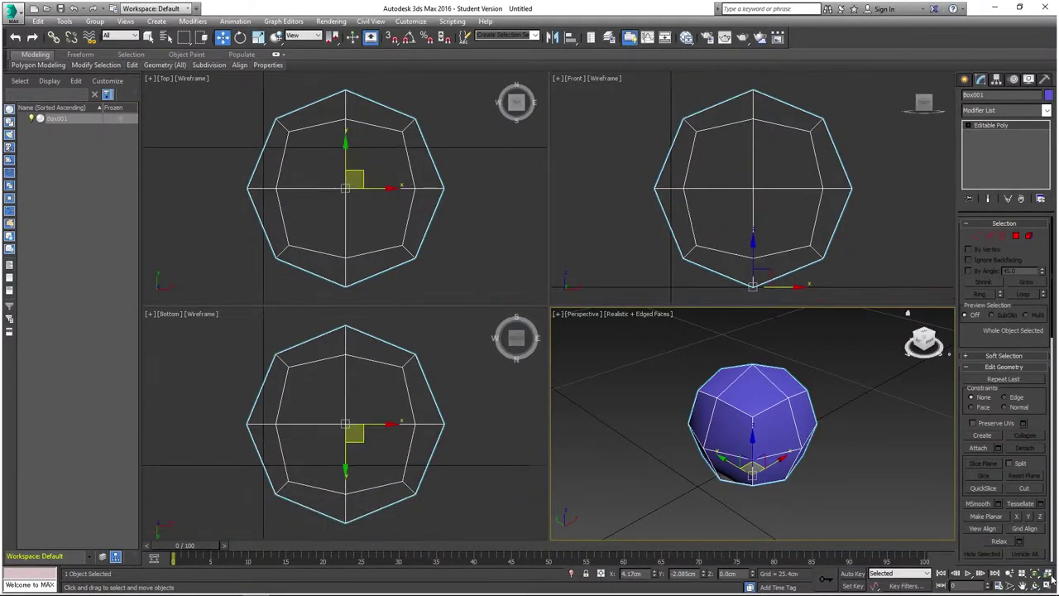
- In Vertex mode, scale the octagon's left and right vertices inward in the Top view
left_click(977, 236)
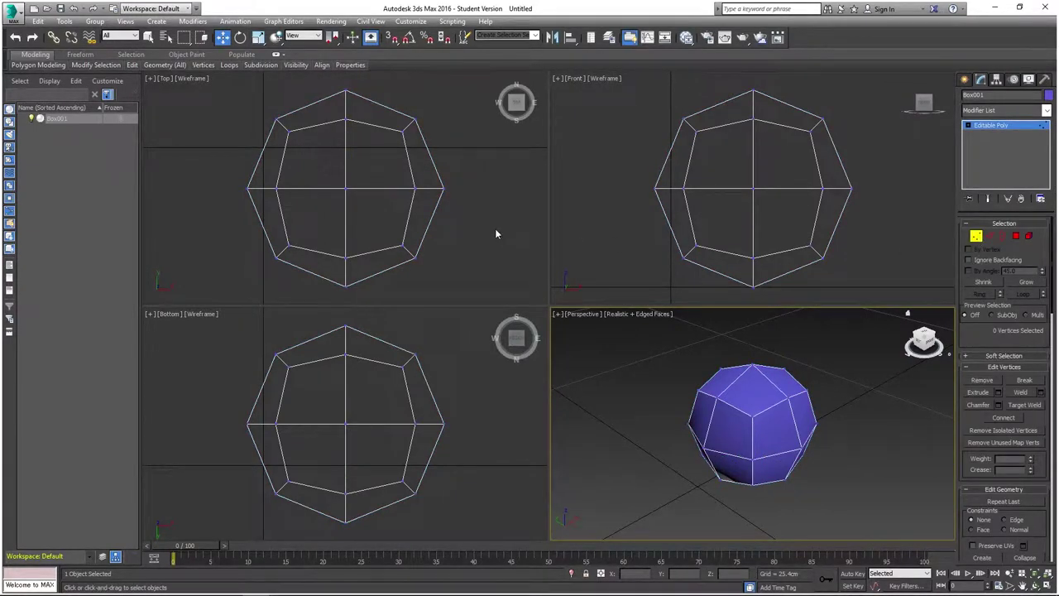
left_click(415, 189)
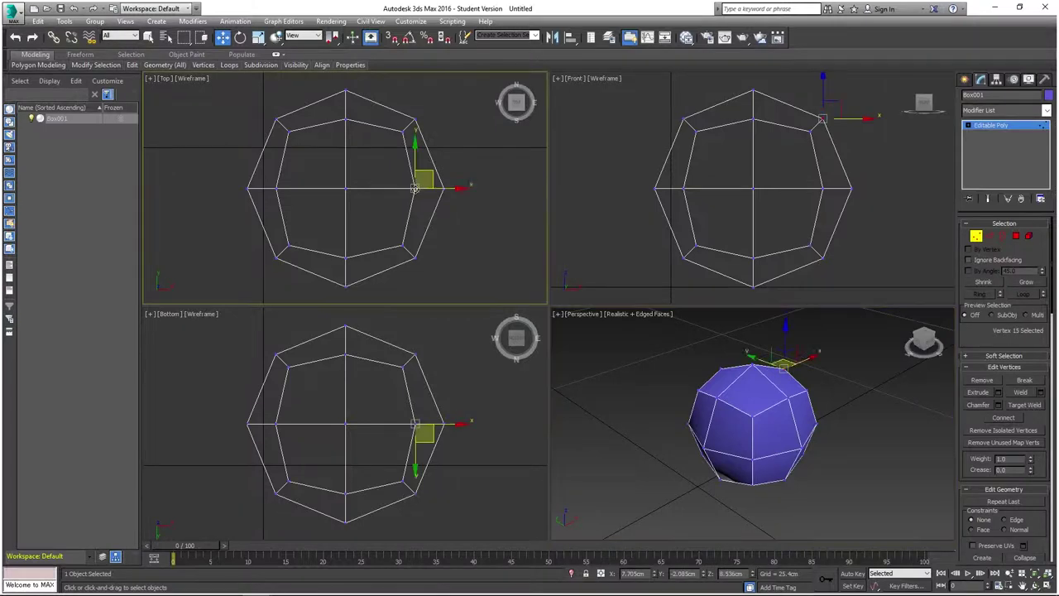
left_click(276, 189, "ctrl")
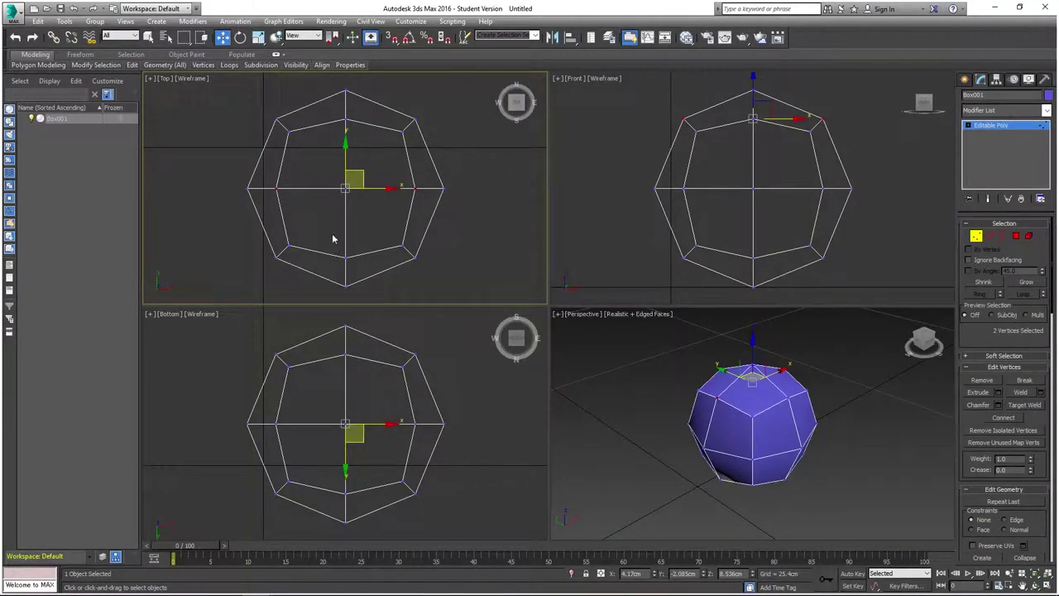
left_click(259, 38)
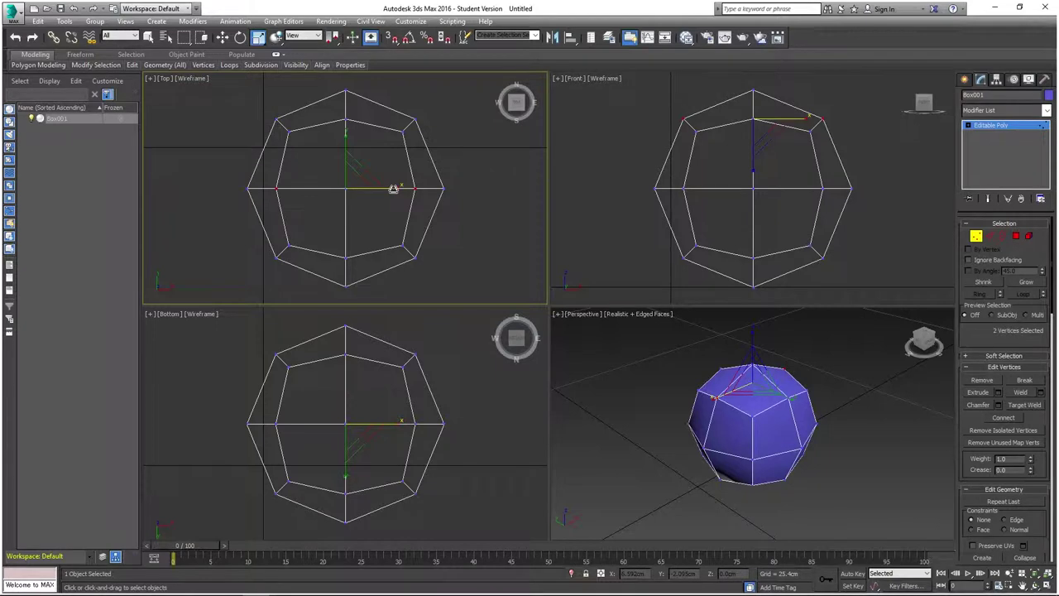
left_click_drag(393, 190, 367, 190)
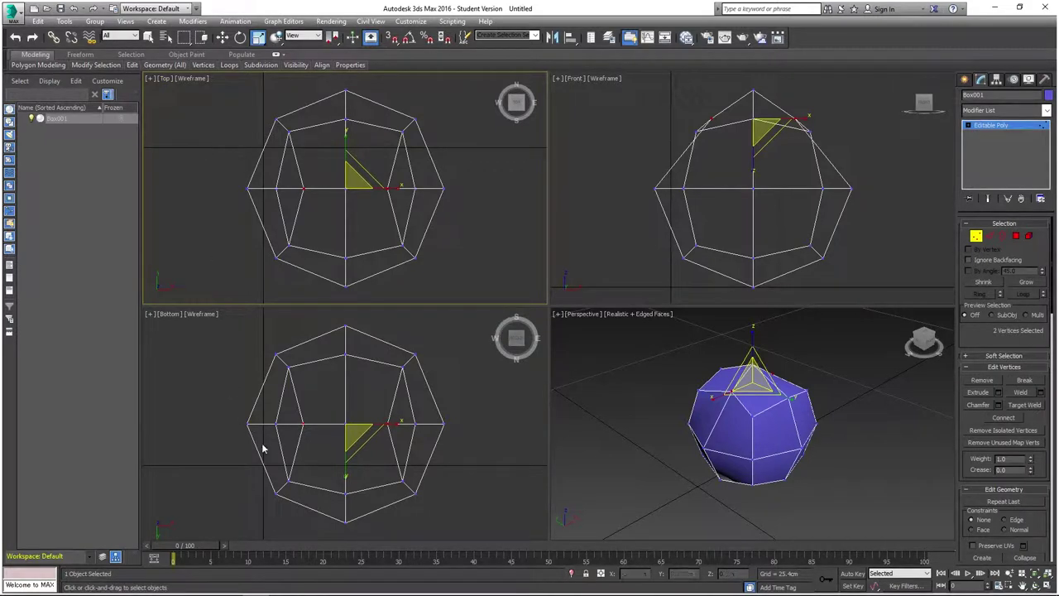
- Scale the two Bottom-view vertices inward along Y, then switch to Edge sub-object level
left_click(345, 355)
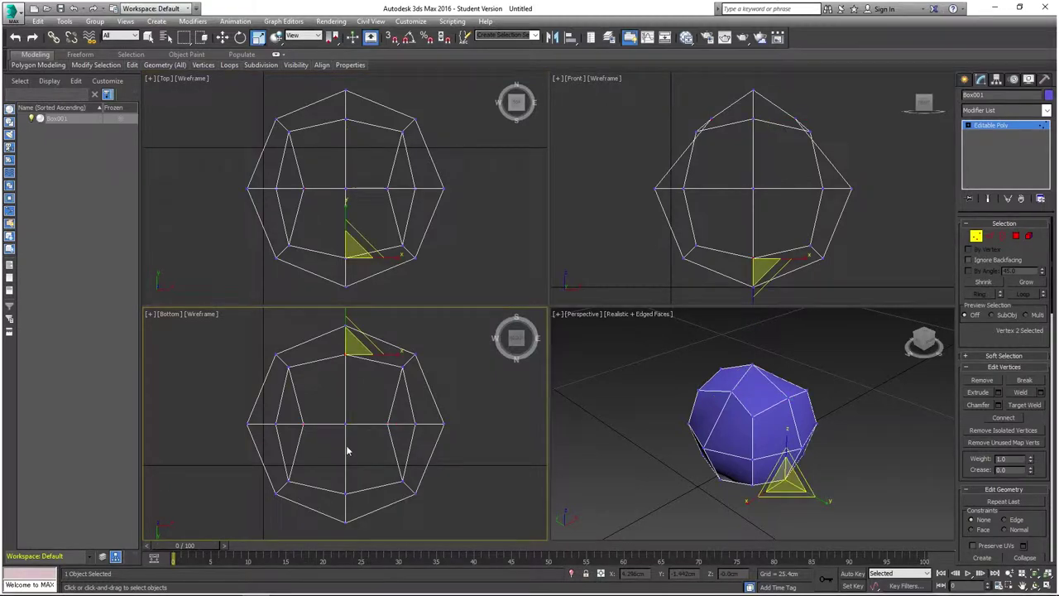
left_click(345, 494, "ctrl")
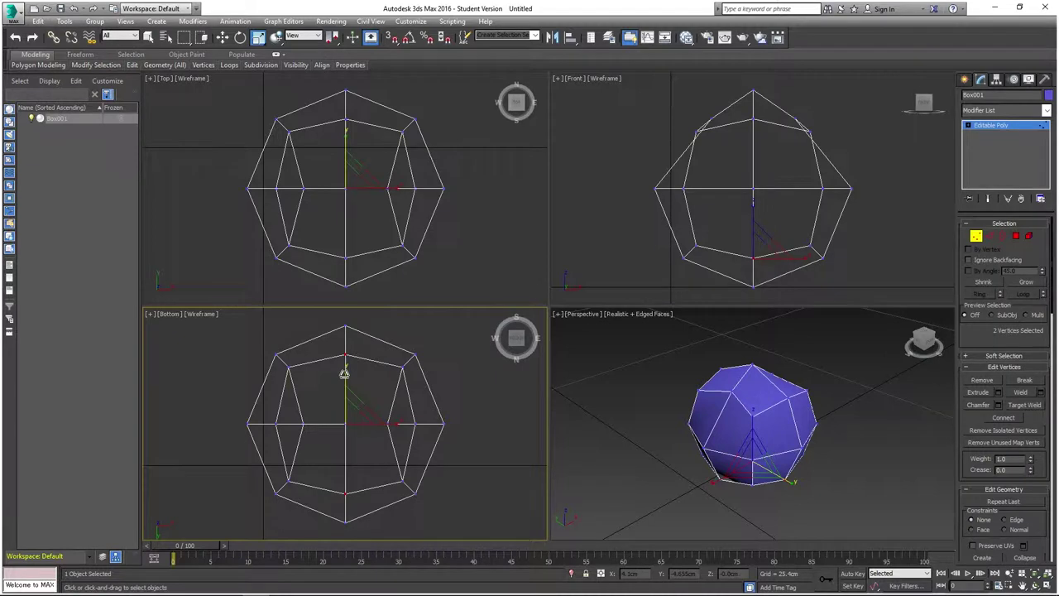
left_click_drag(345, 373, 344, 402)
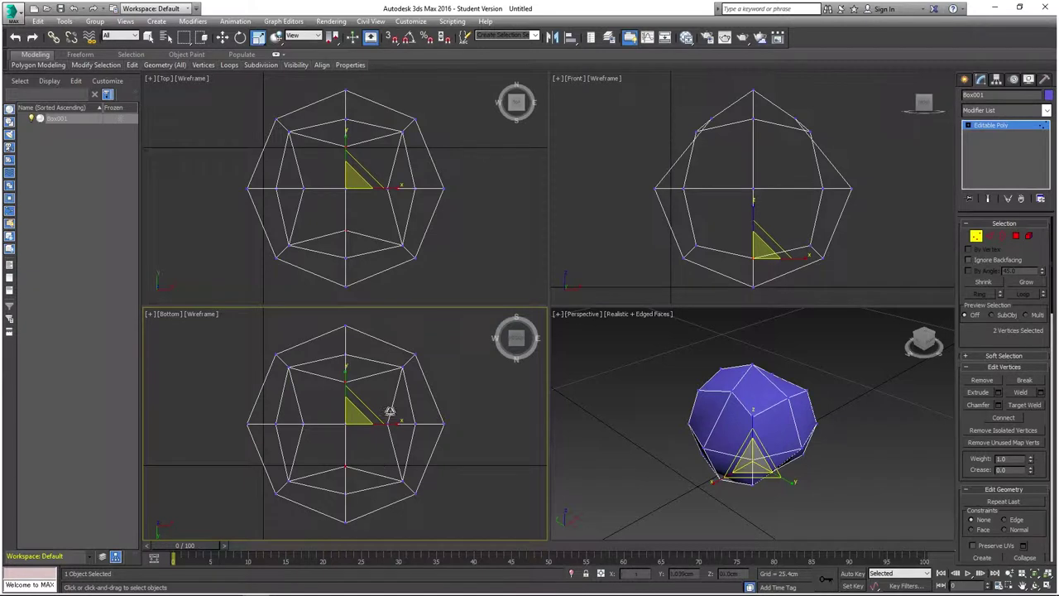
left_click(990, 237)
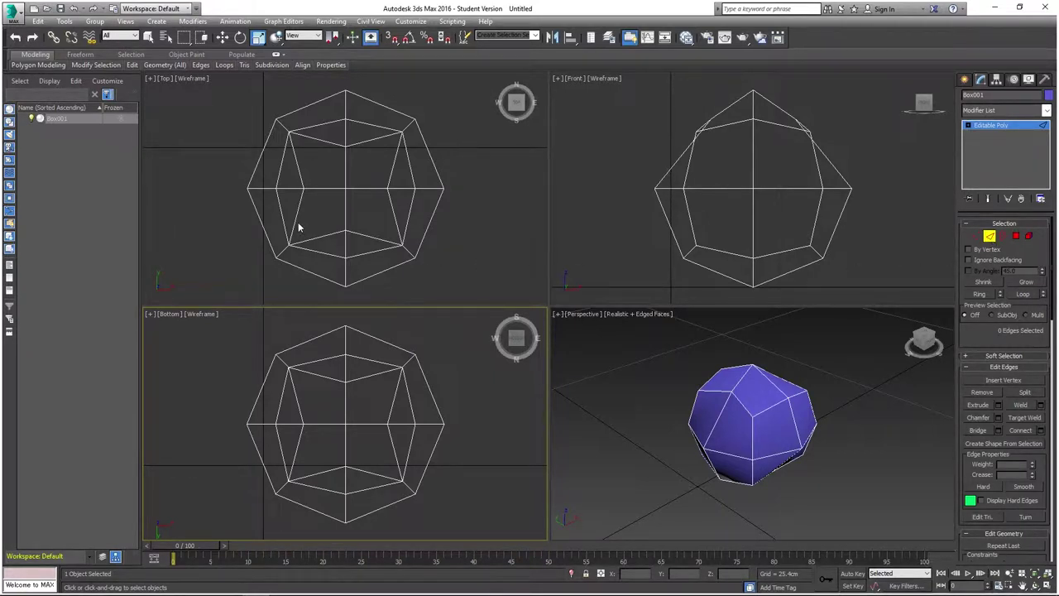
- Select the first seam edges along the left and right sides in the Top view
left_click(295, 158)
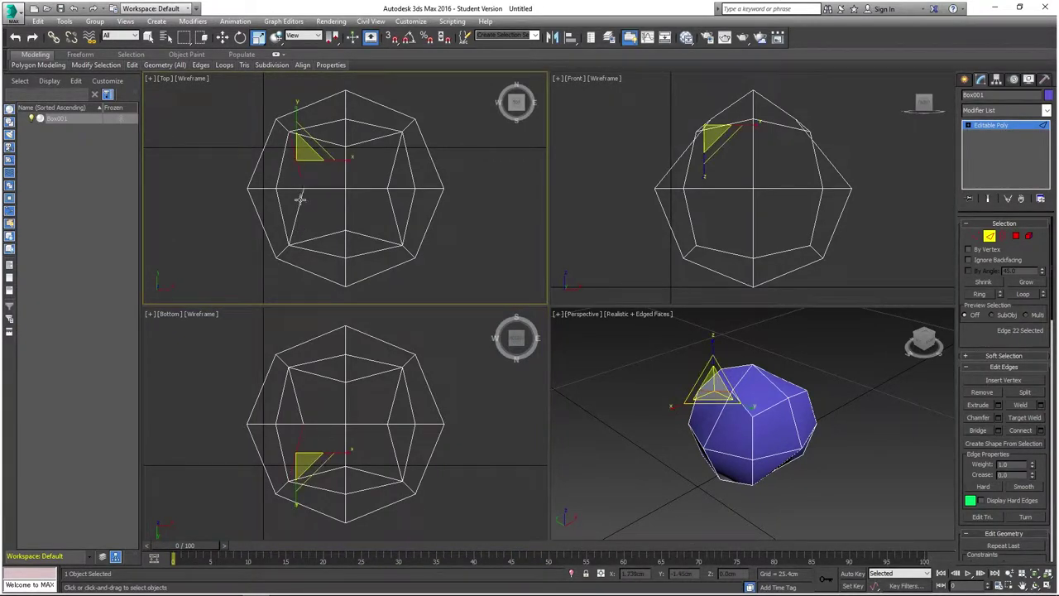
double_click(302, 199)
left_click(392, 212, "ctrl")
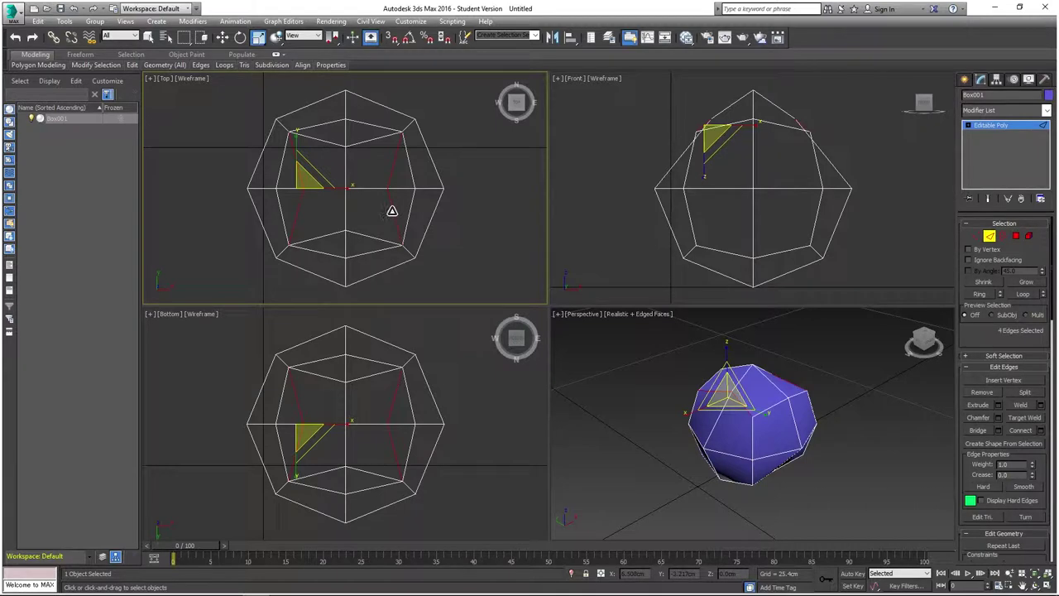
left_click(407, 253, "ctrl")
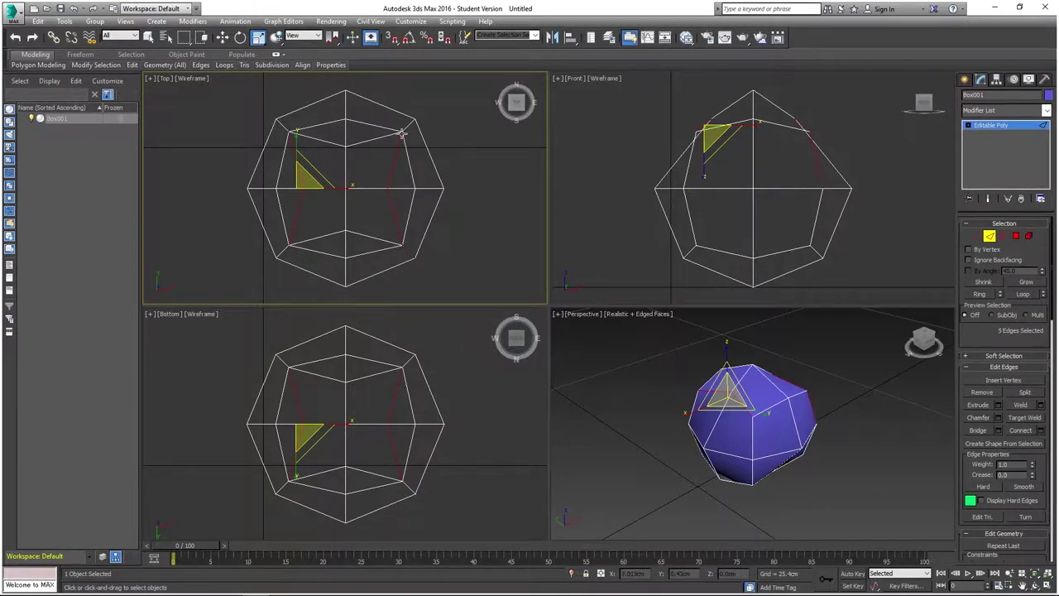
left_click(284, 125, "ctrl")
left_click(283, 248, "ctrl")
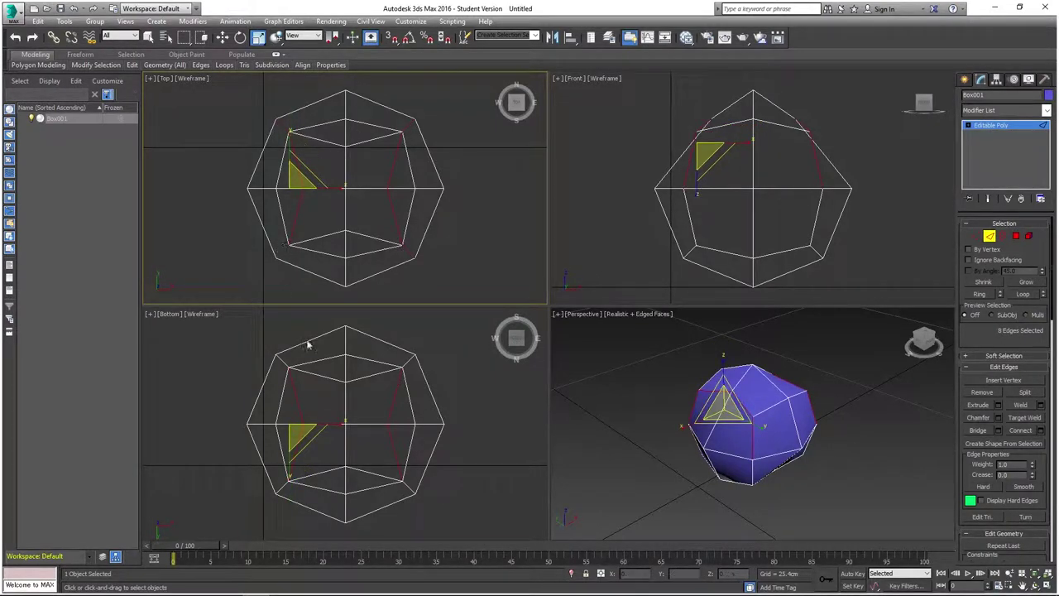
- Add the Bottom-view edges to complete the curving seam path
left_click(334, 377, "ctrl")
left_click(367, 373, "ctrl")
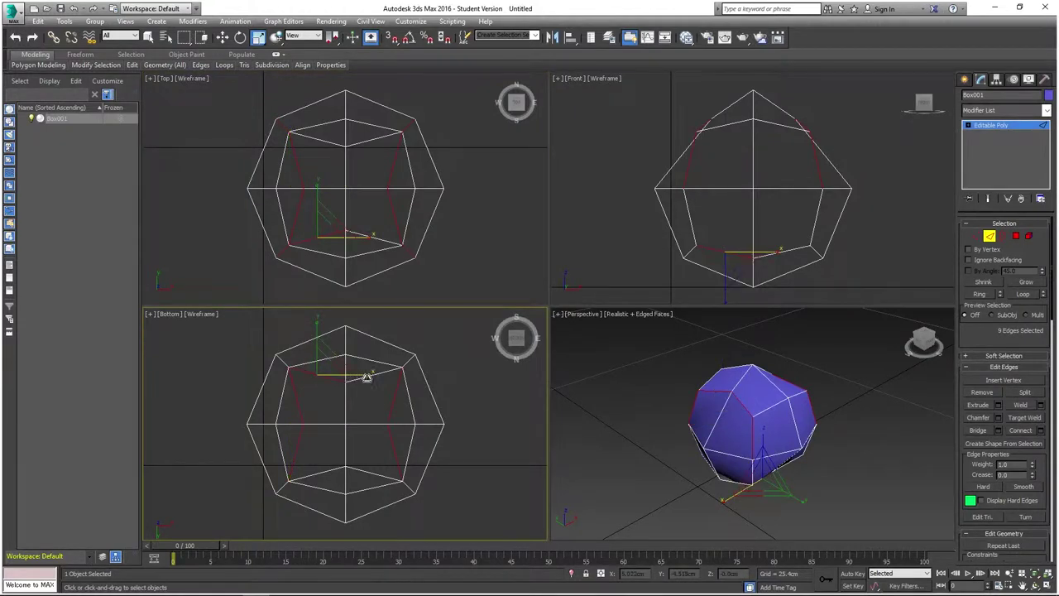
left_click(372, 473, "ctrl")
left_click(324, 468, "ctrl")
left_click(283, 480, "ctrl")
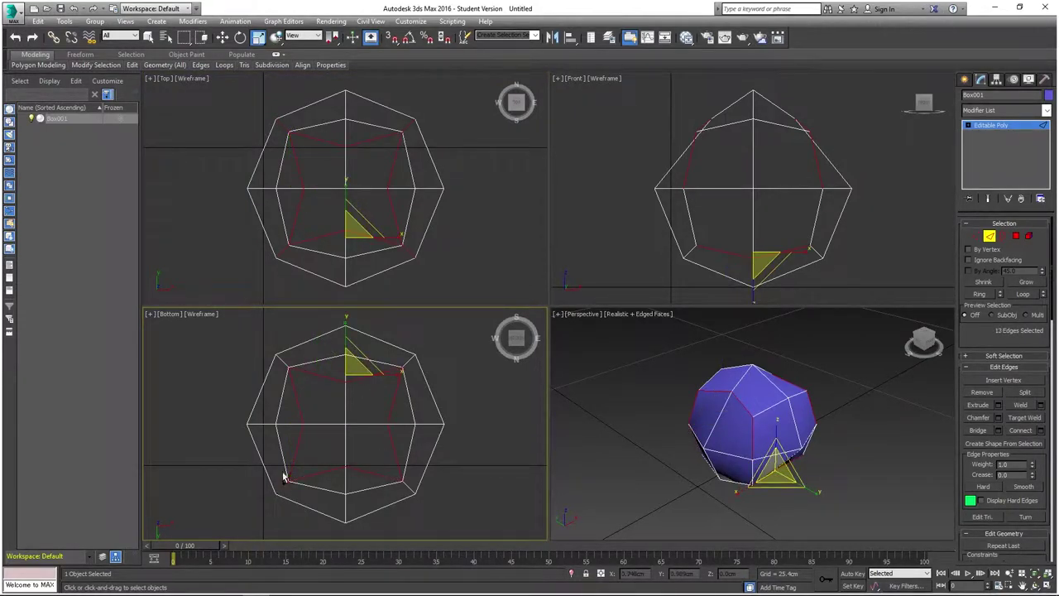
left_click(279, 362, "ctrl")
left_click(408, 361, "ctrl")
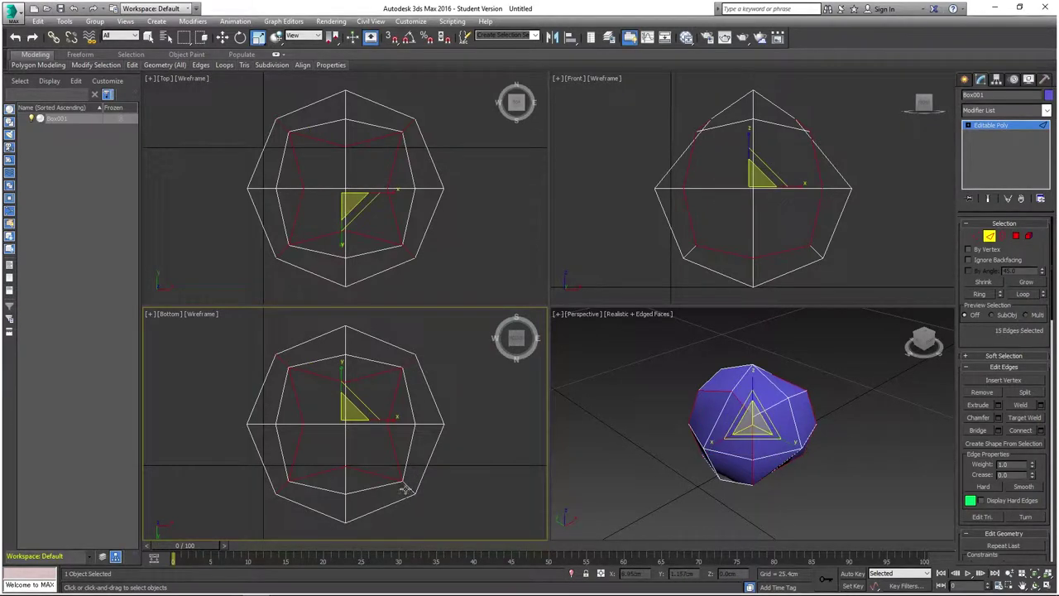
left_click(406, 488, "ctrl")
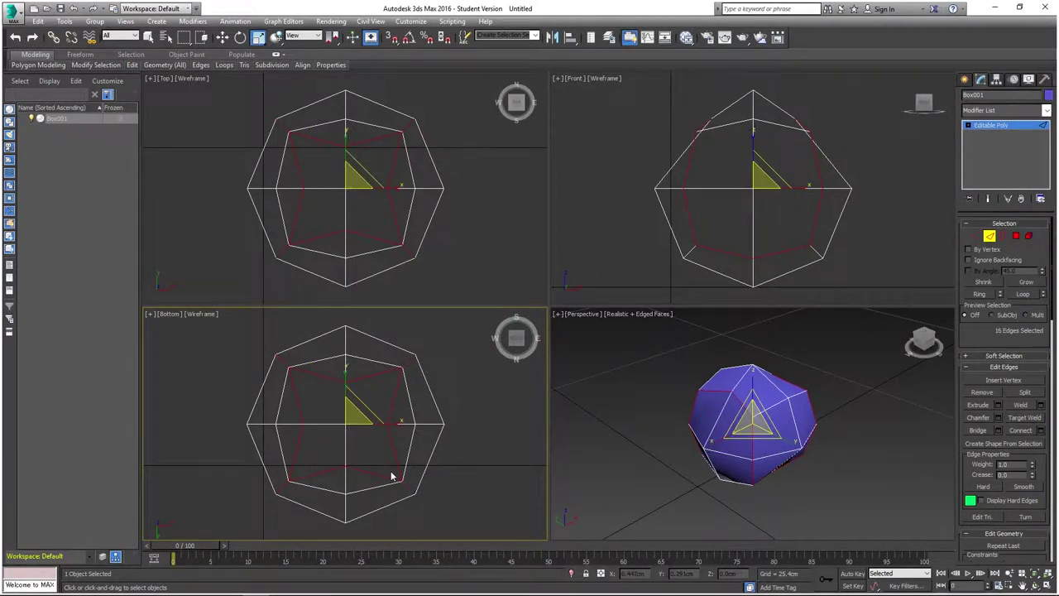
- Set the seam edges' chamfer amount to 0.25 cm in the Chamfer caddy
left_click(999, 418)
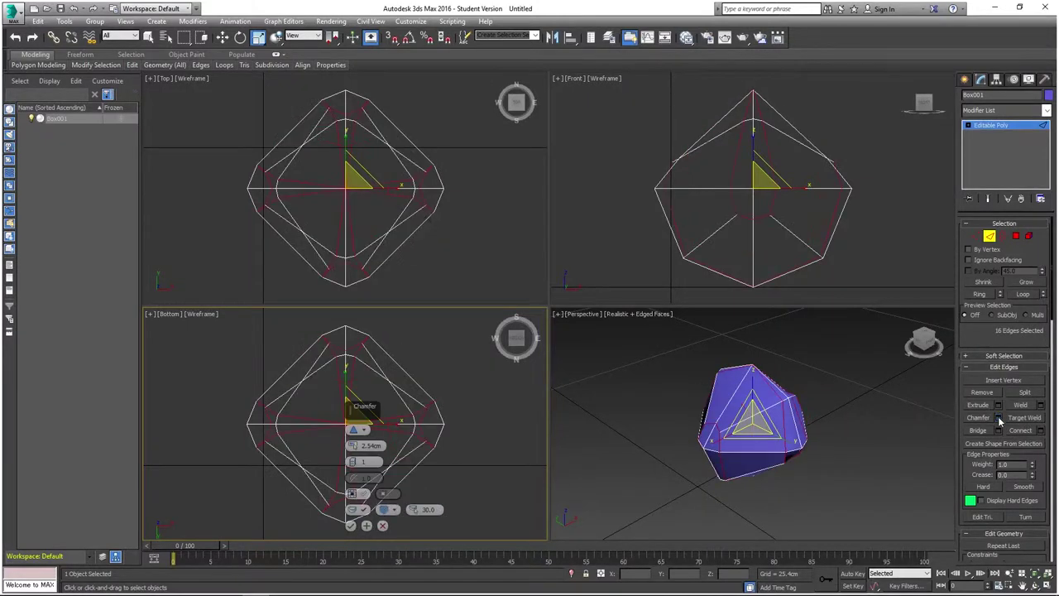
left_click_drag(383, 446, 325, 452)
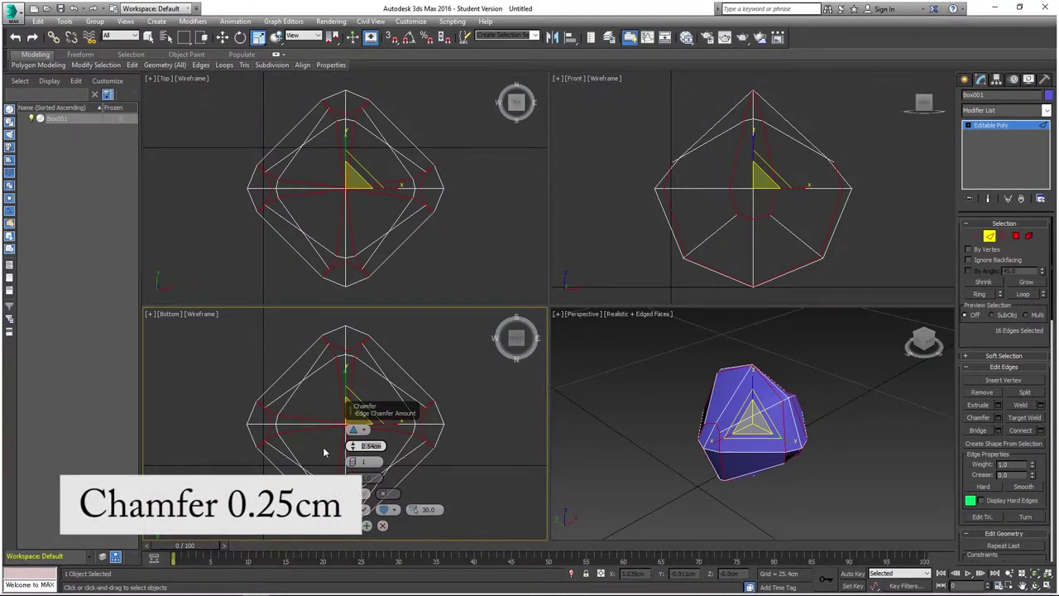
type("0.25")
key("Return")
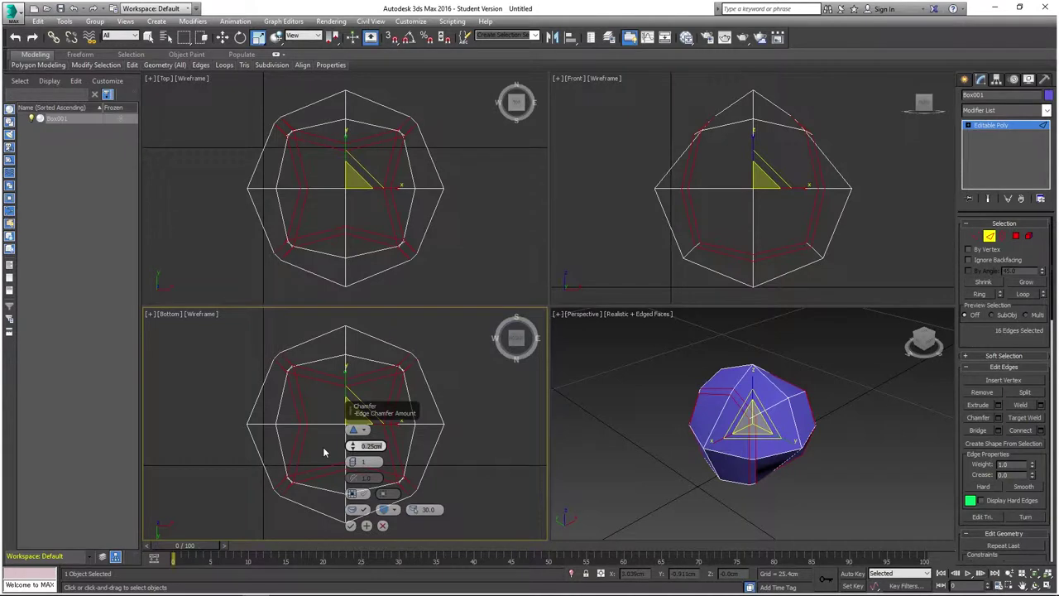
- Commit the 0.25 cm chamfer, then chamfer the resulting edges again by 0.05 cm
left_click(351, 527)
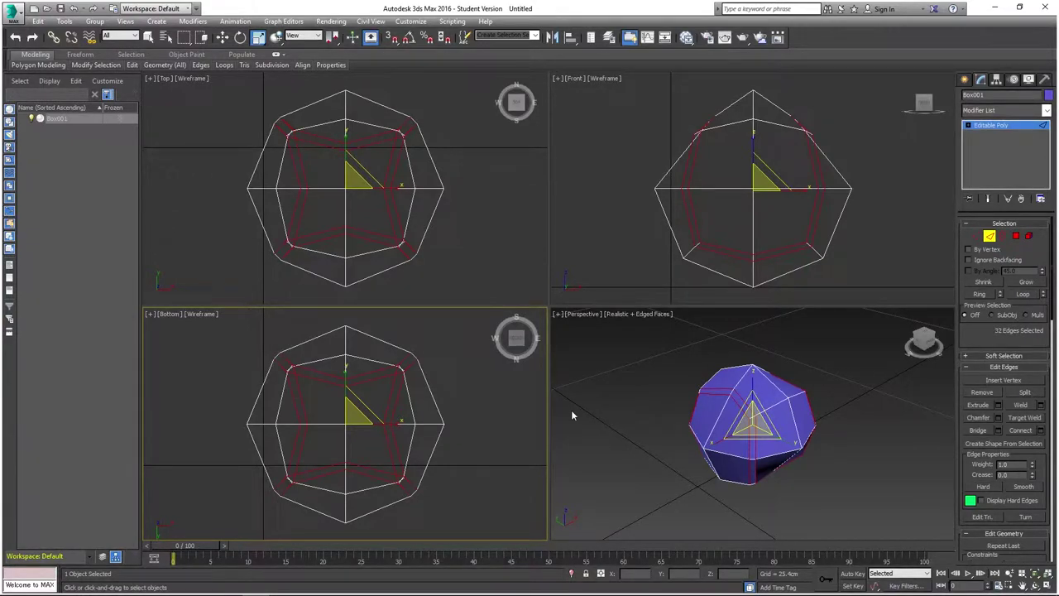
left_click(998, 417)
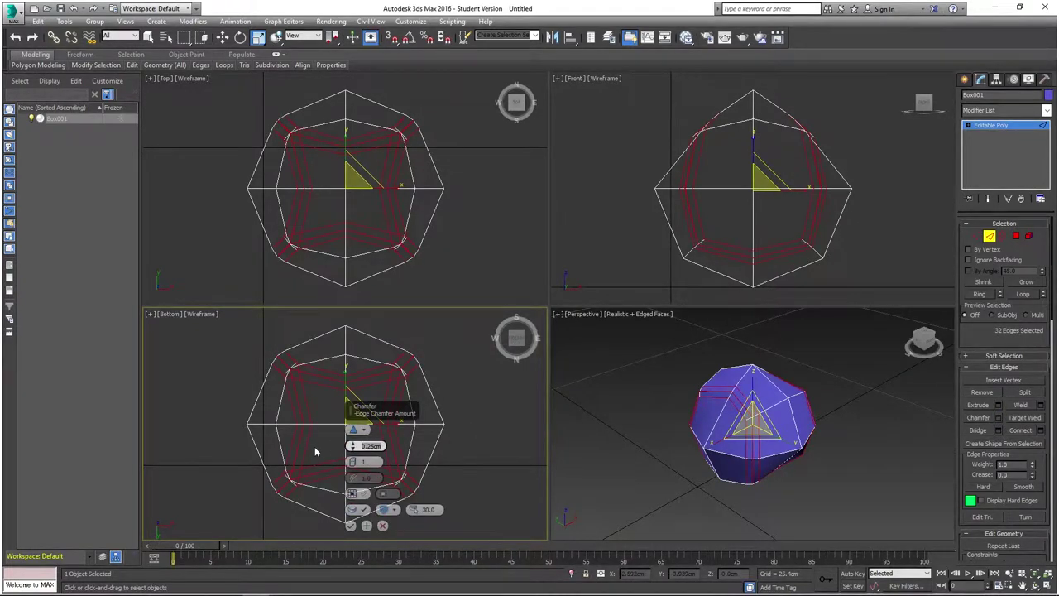
type("0.05")
key("Return")
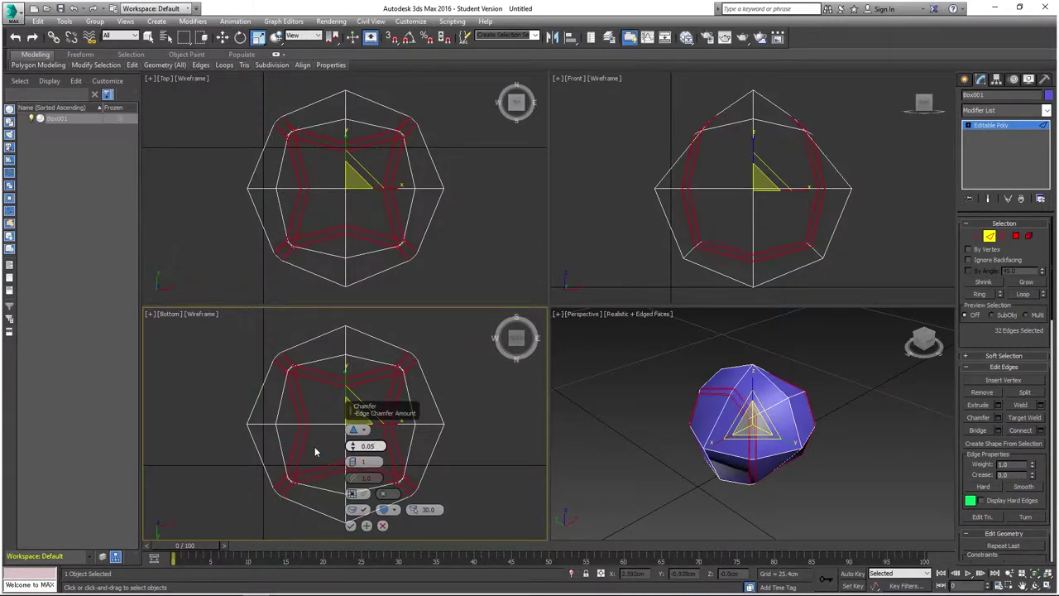
left_click(351, 526)
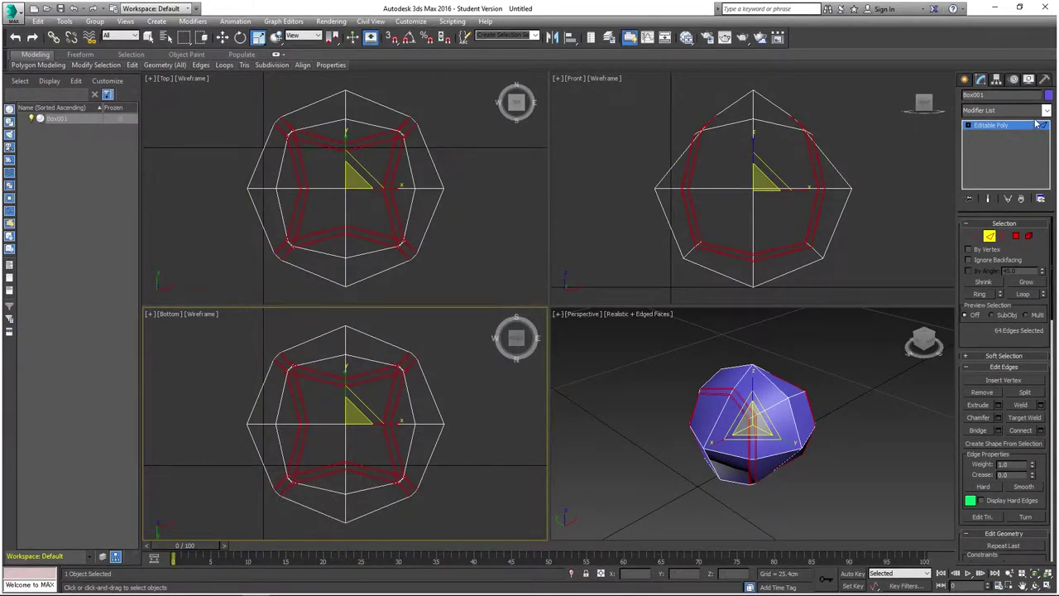
right_click(833, 412)
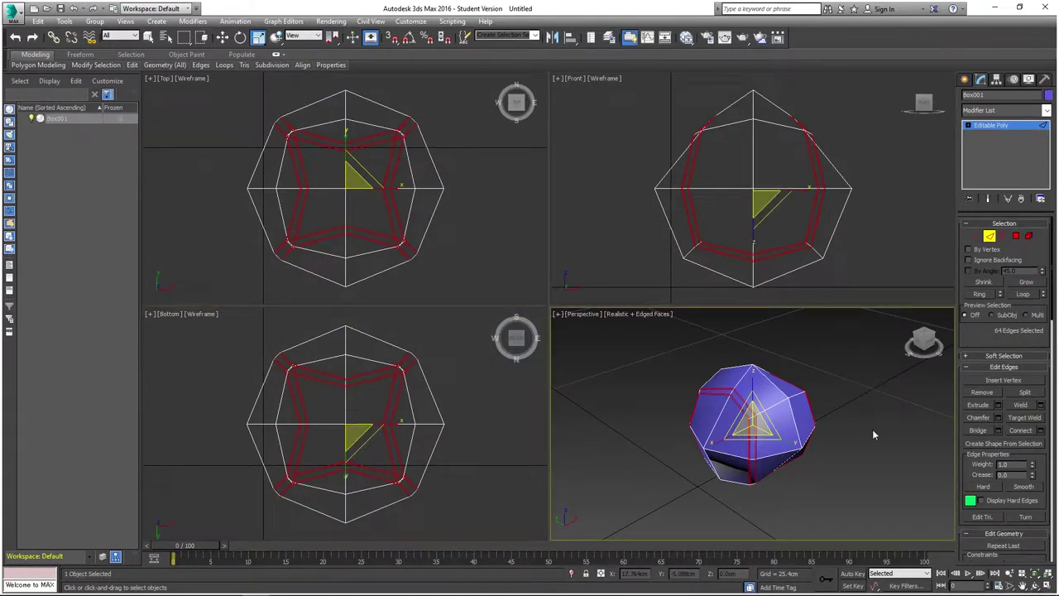
- Leave Edge mode and add a TurboSmooth modifier with Iterations set to 2
left_click(990, 238)
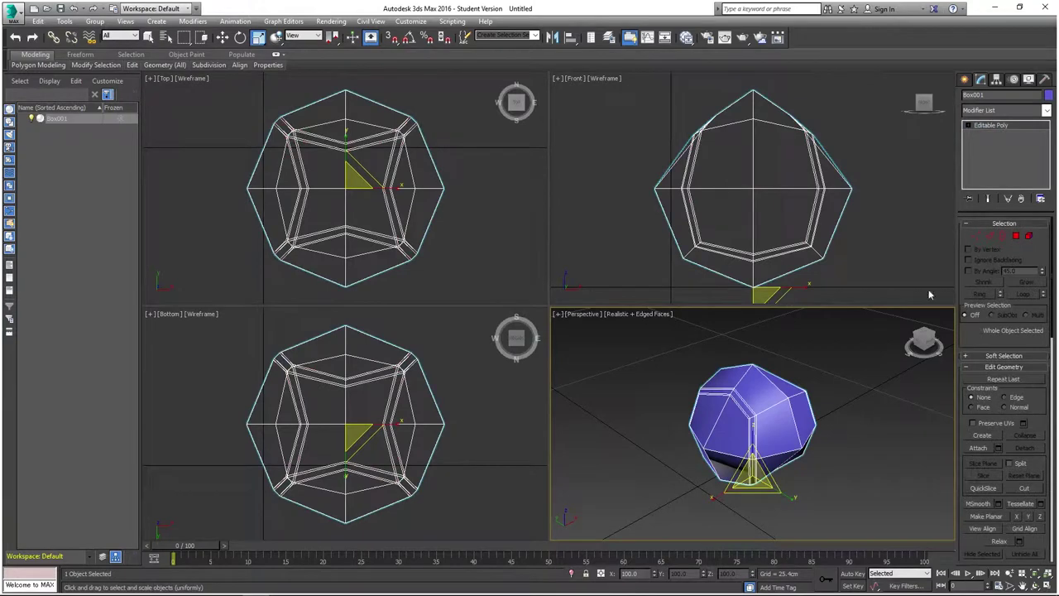
left_click(1047, 112)
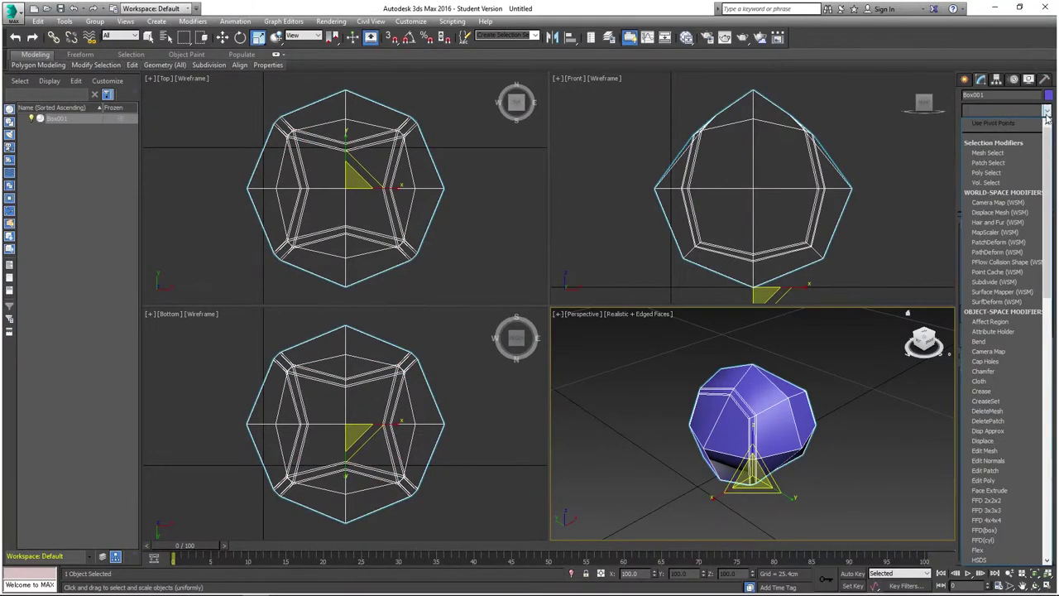
left_click_drag(1049, 145, 1050, 424)
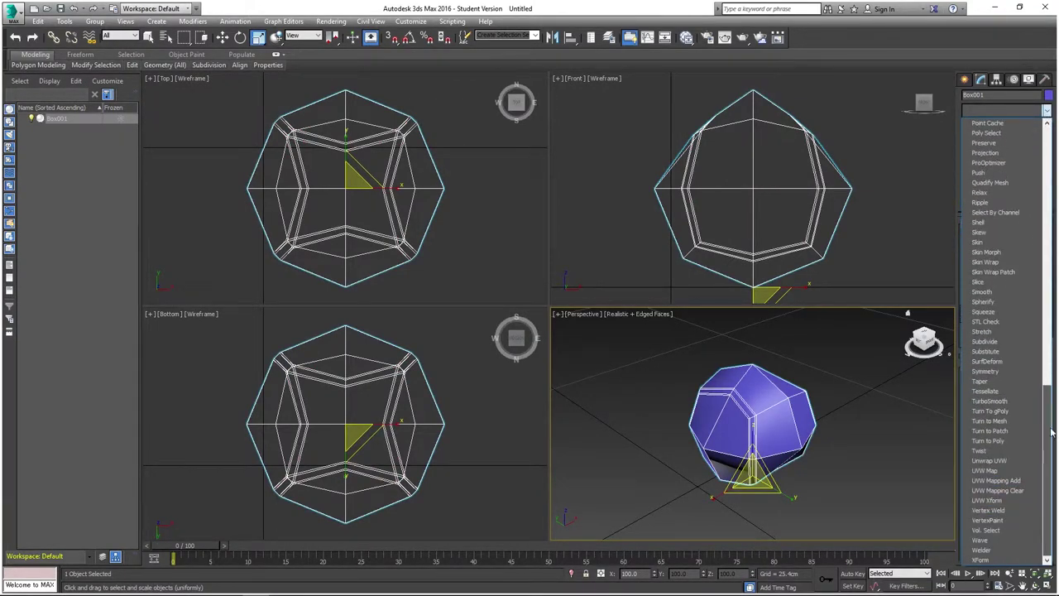
left_click(991, 401)
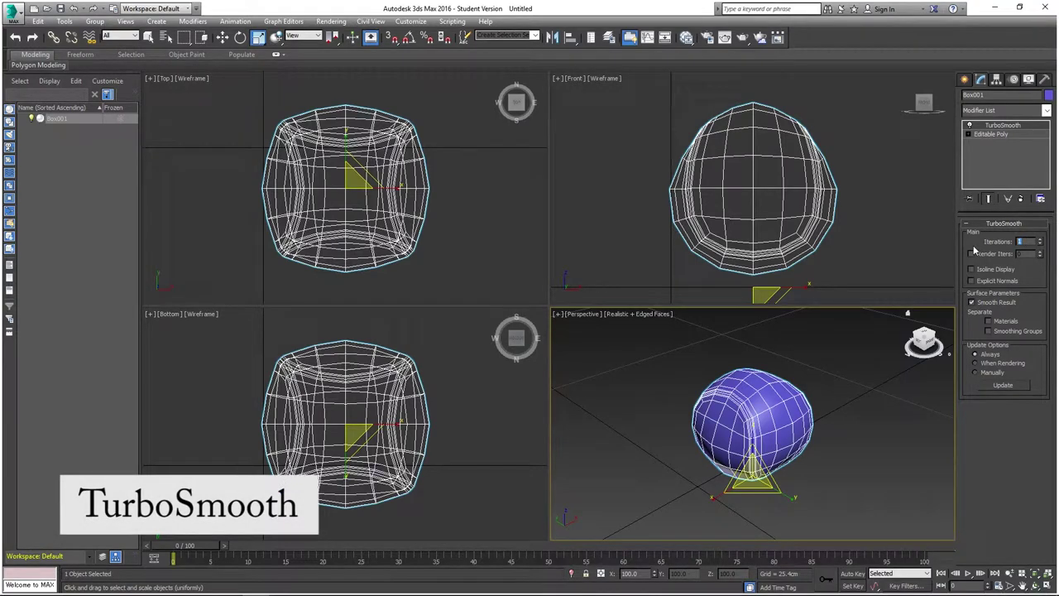
type("2")
key("Return")
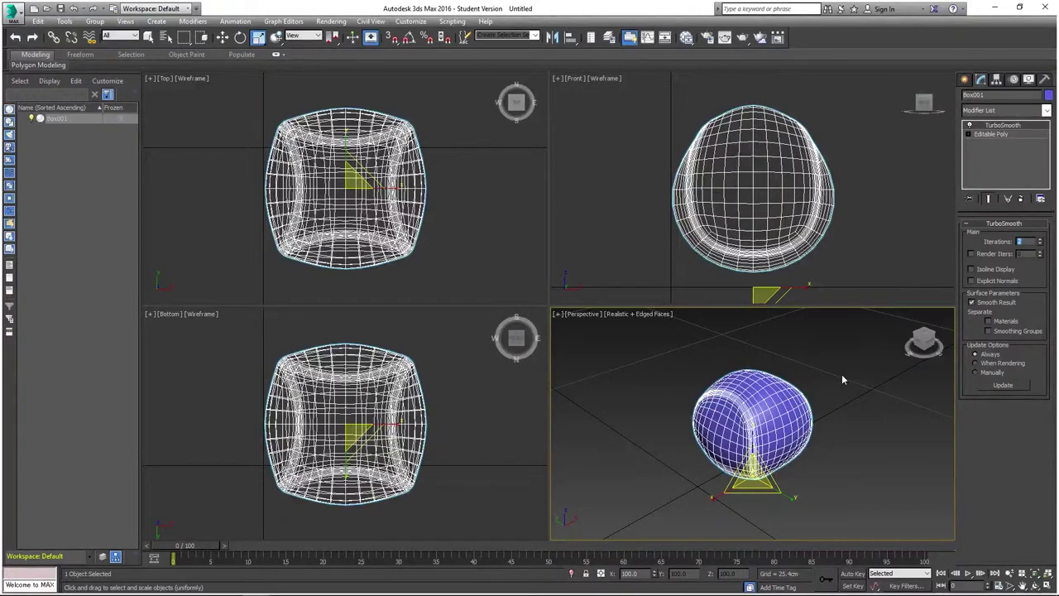
- Add a Spherify modifier at 100 percent above TurboSmooth on Box001
left_click(1046, 110)
left_click_drag(1053, 140, 1056, 431)
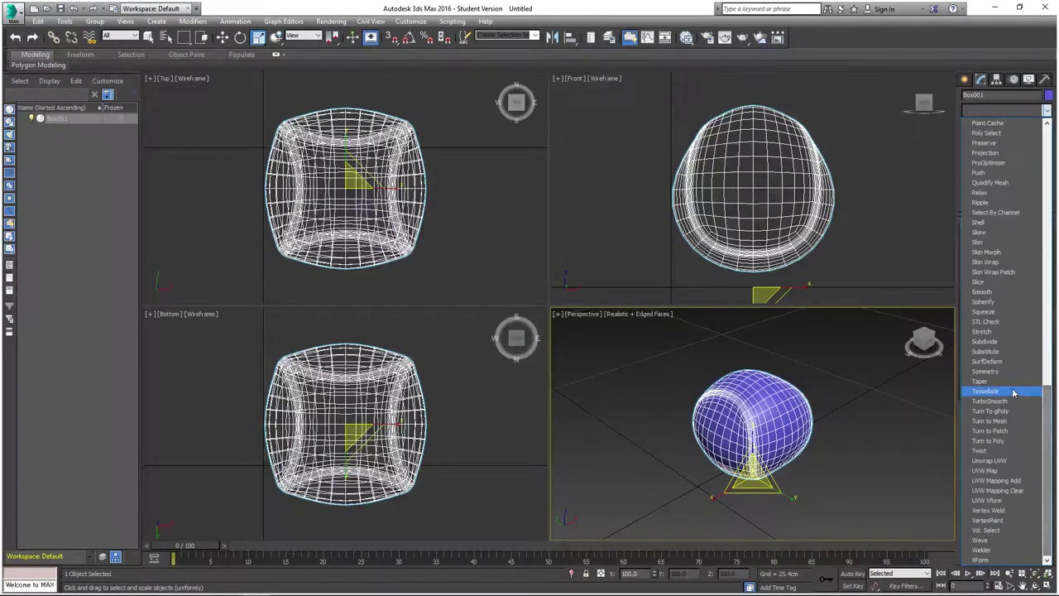
left_click(1003, 304)
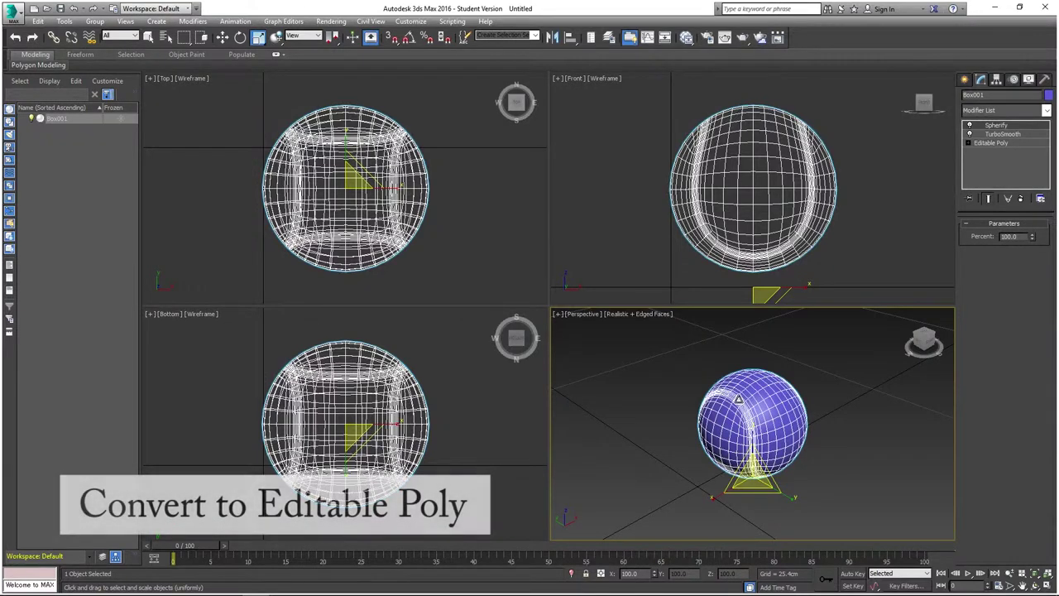
- Convert Box001 to an Editable Poly, collapsing Spherify and TurboSmooth into one mesh
right_click(740, 401)
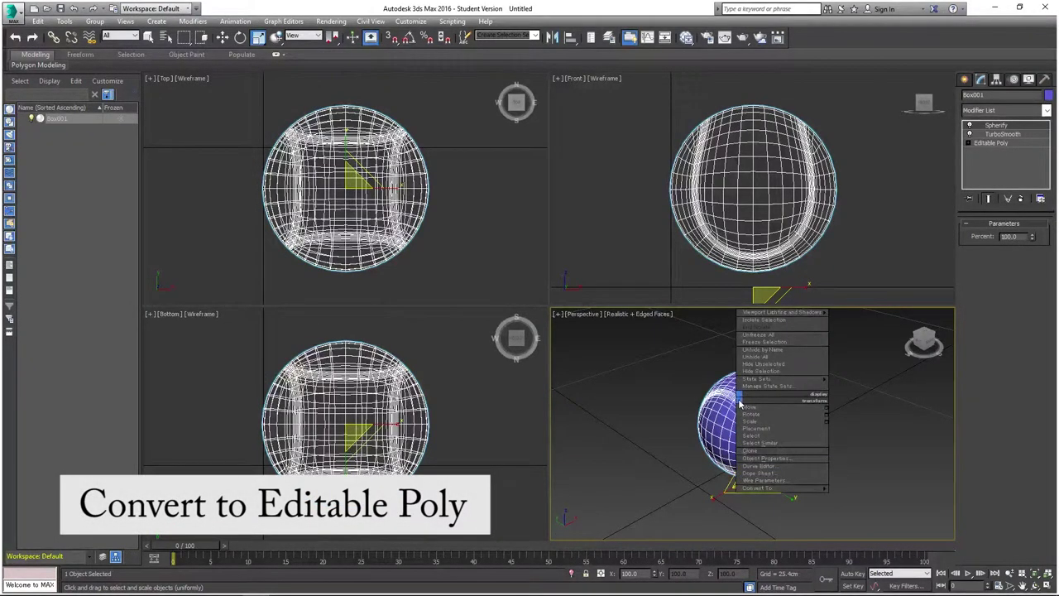
mouse_move(749, 488)
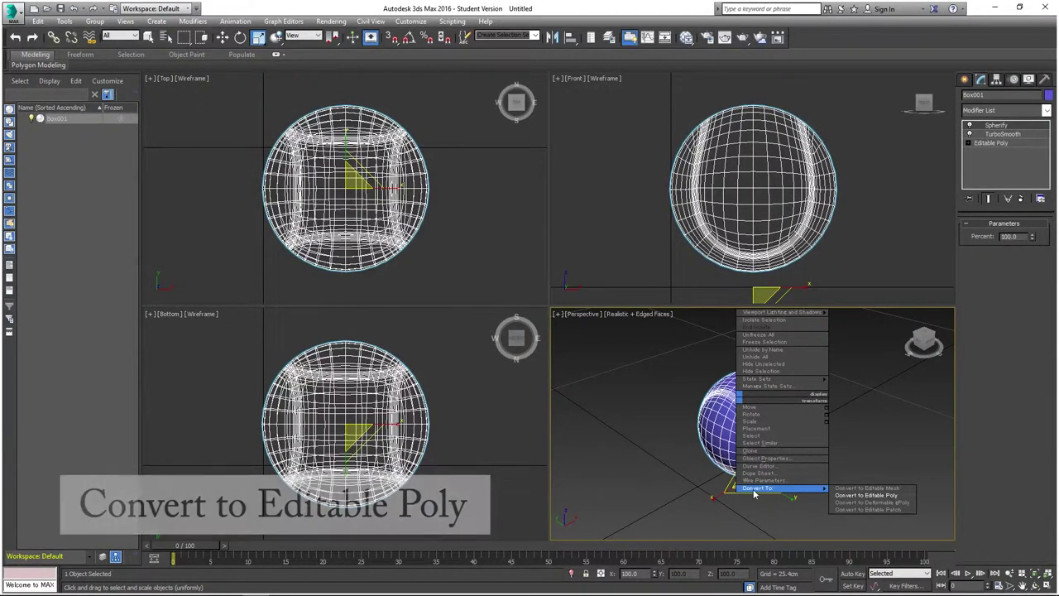
left_click(843, 497)
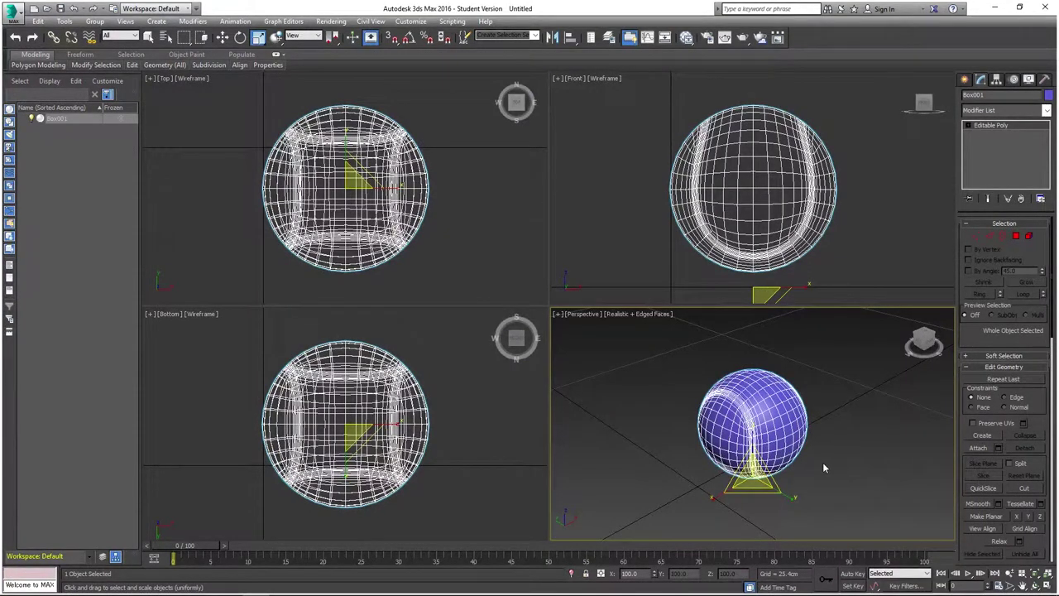
- Enter Edge mode, zoom in, and double-click a seam edge to select its 64-edge loop
left_click(992, 237)
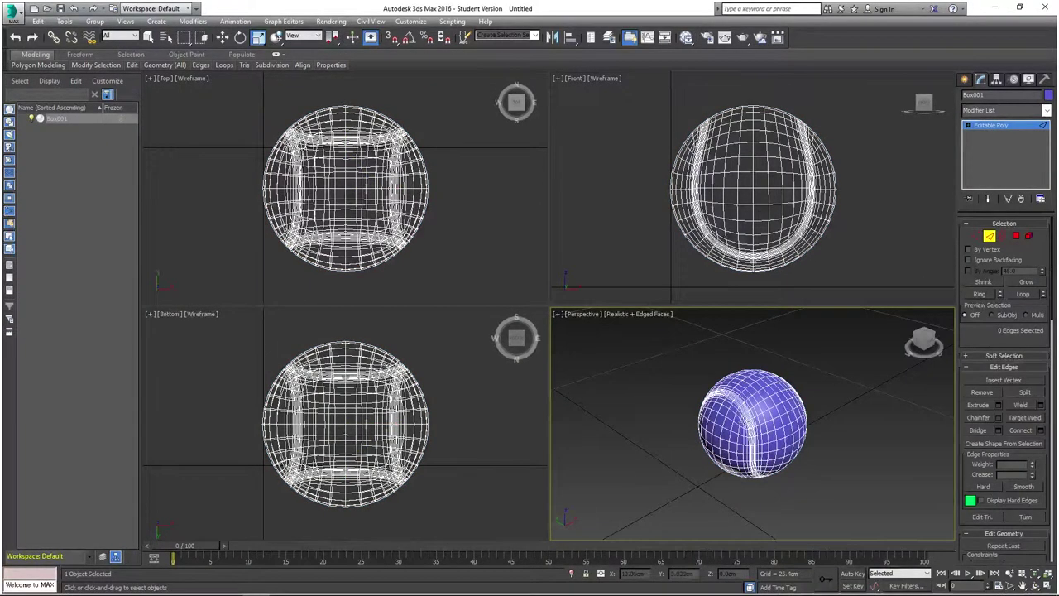
scroll(751, 432, "up", 8)
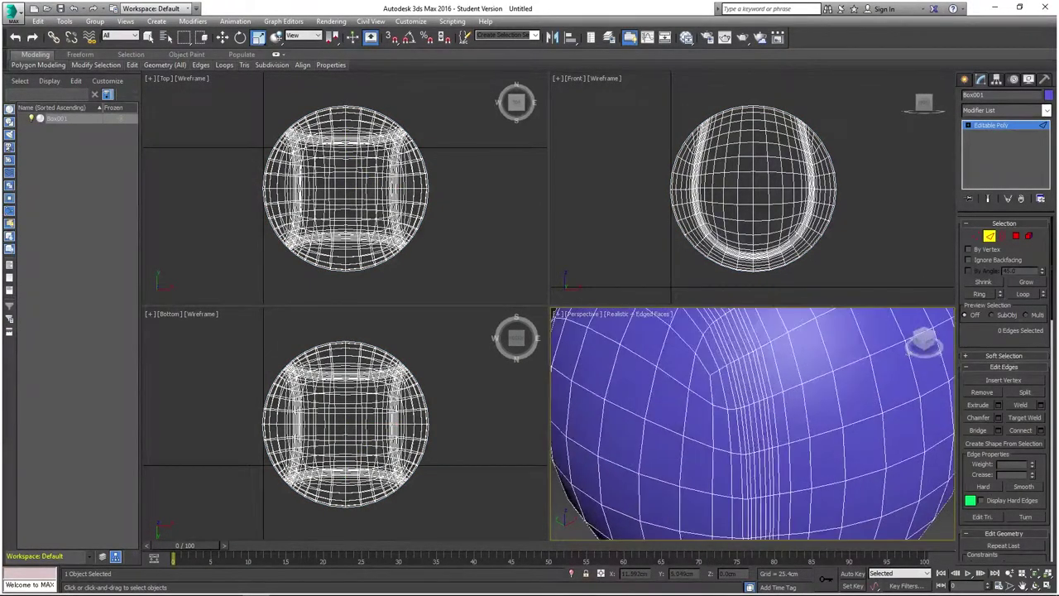
double_click(744, 388)
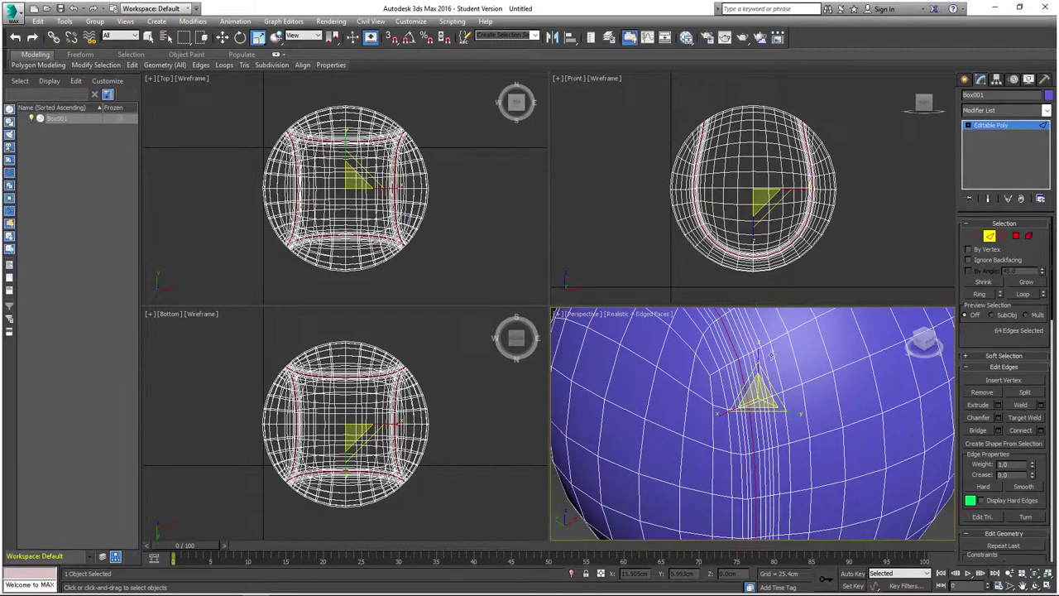
- Convert the seam loop to polygons and grow the selection twice, from 256 to 384
left_click(1017, 237, "ctrl")
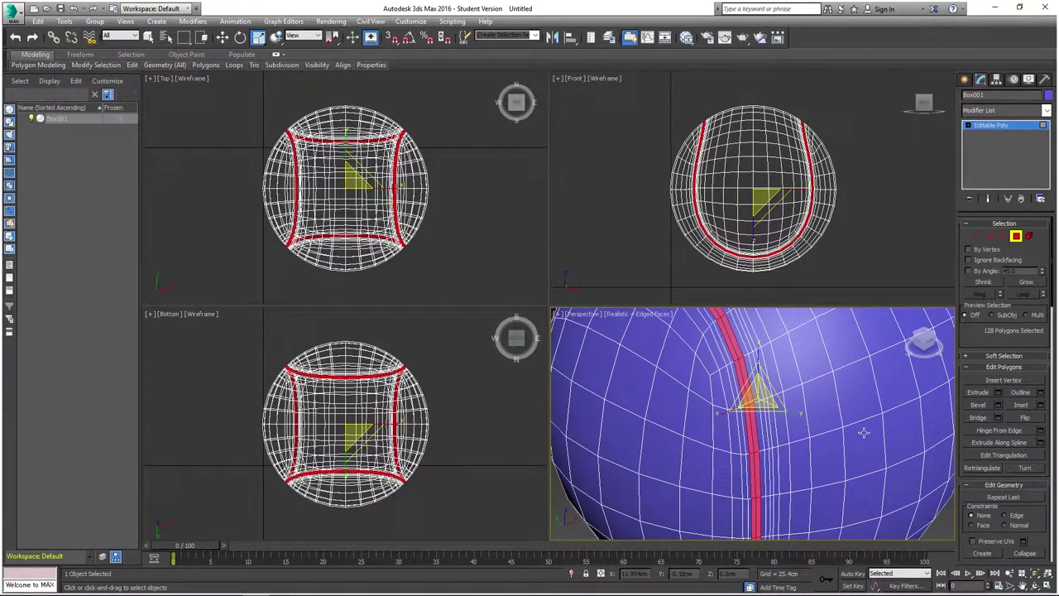
left_click(1027, 282)
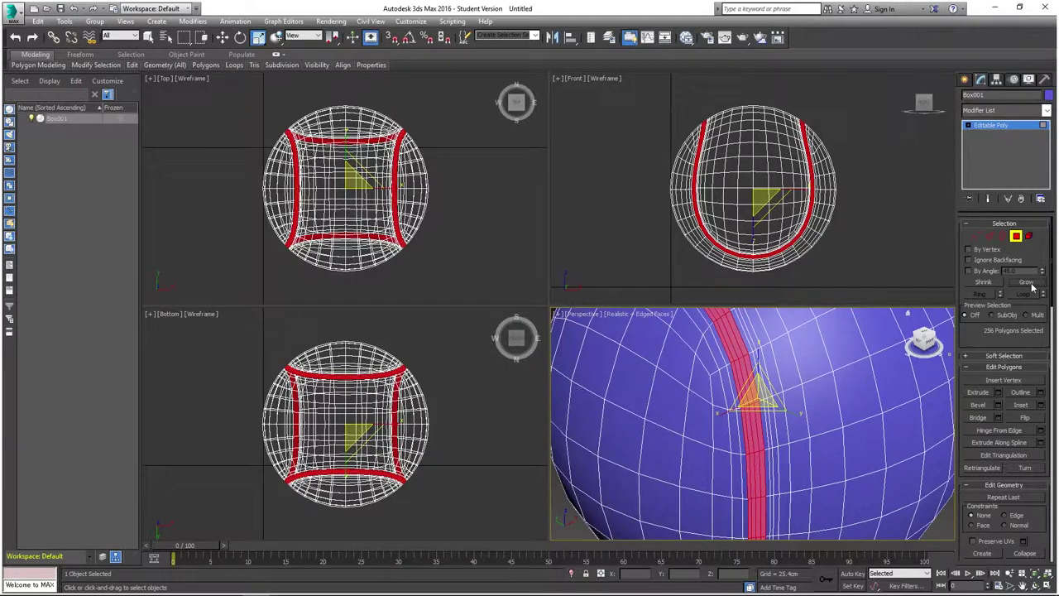
left_click(1031, 284)
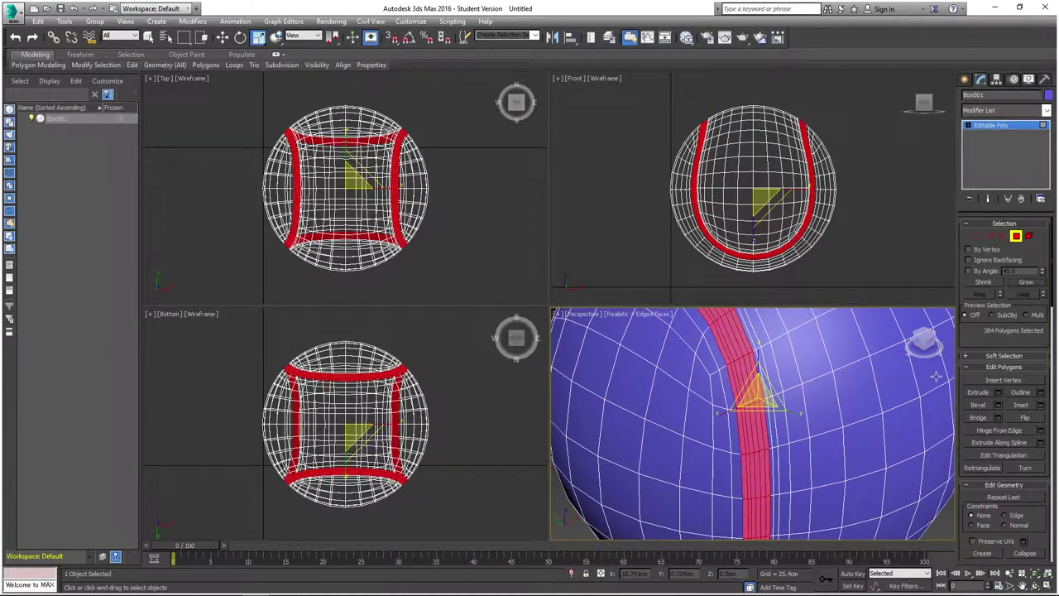
- Extrude the 384 seam polygons inward with a height of -0.025 cm
left_click(1000, 395)
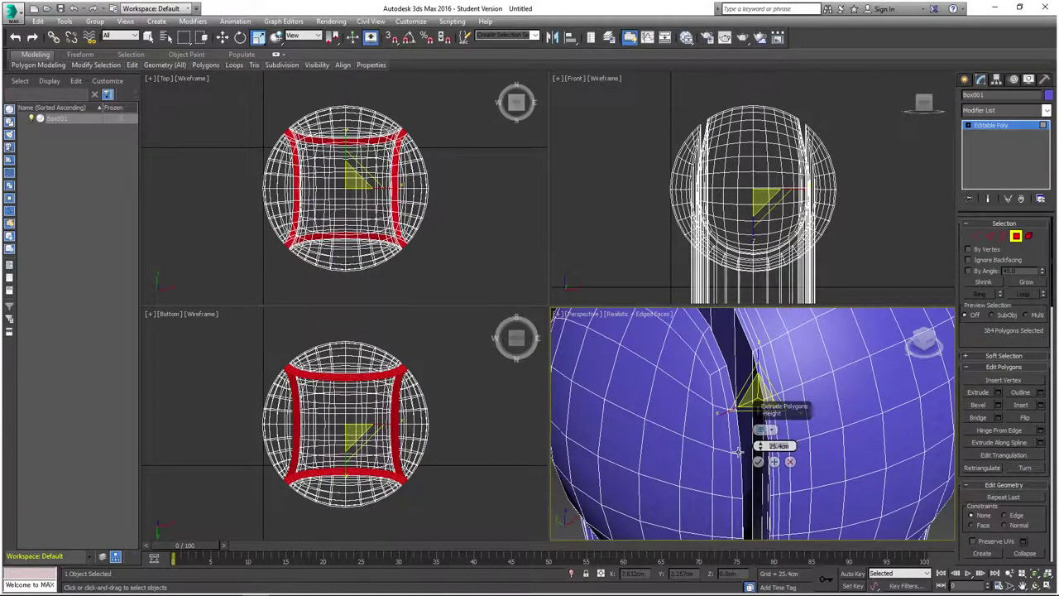
type("-0.025")
key("Return")
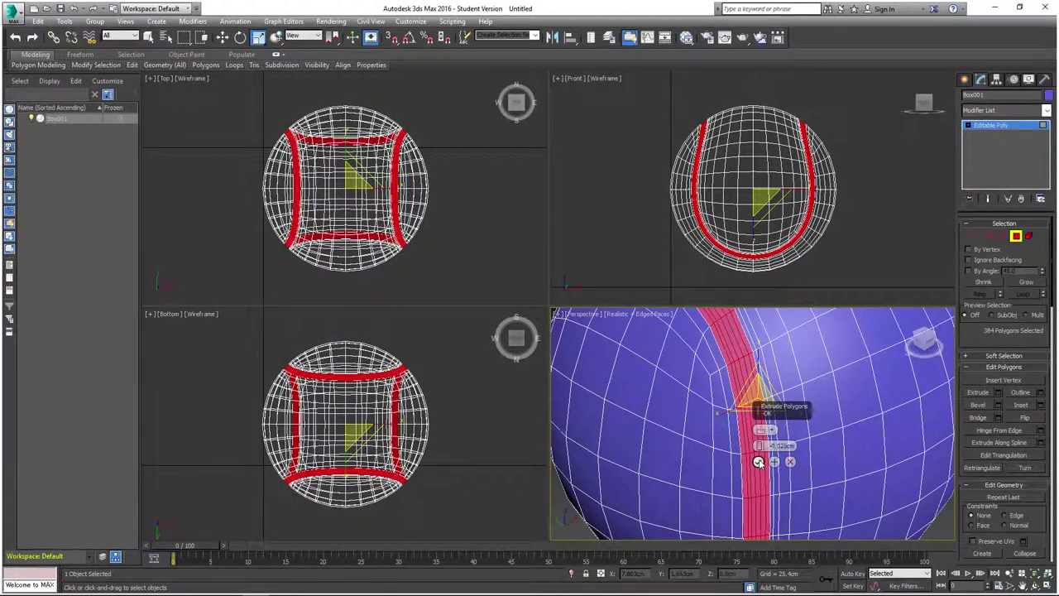
left_click(758, 462)
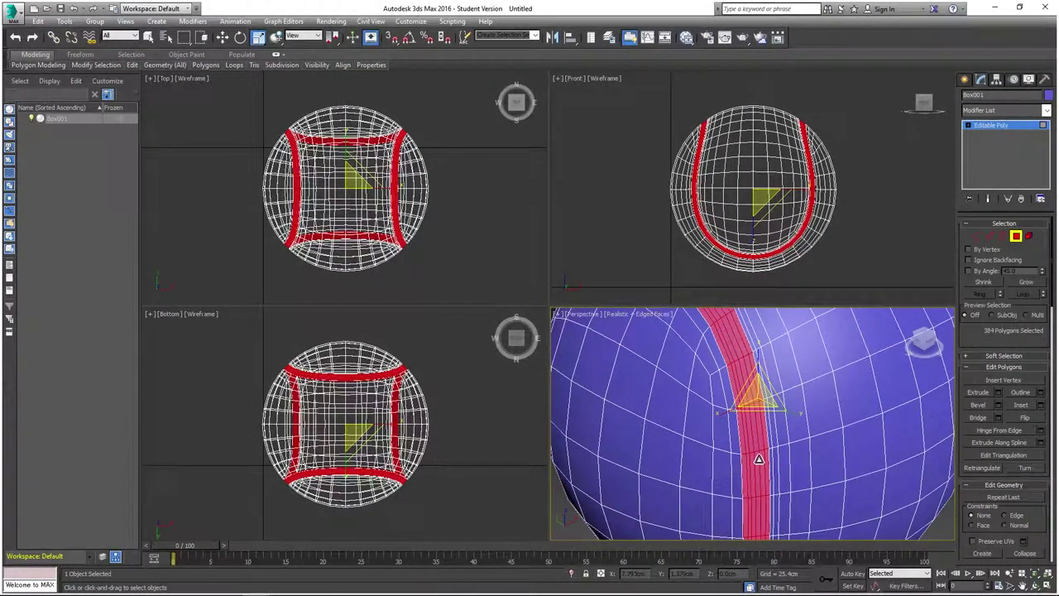
- View the whole grooved ball and clear the seam polygon selection
scroll(765, 455, "down", 5)
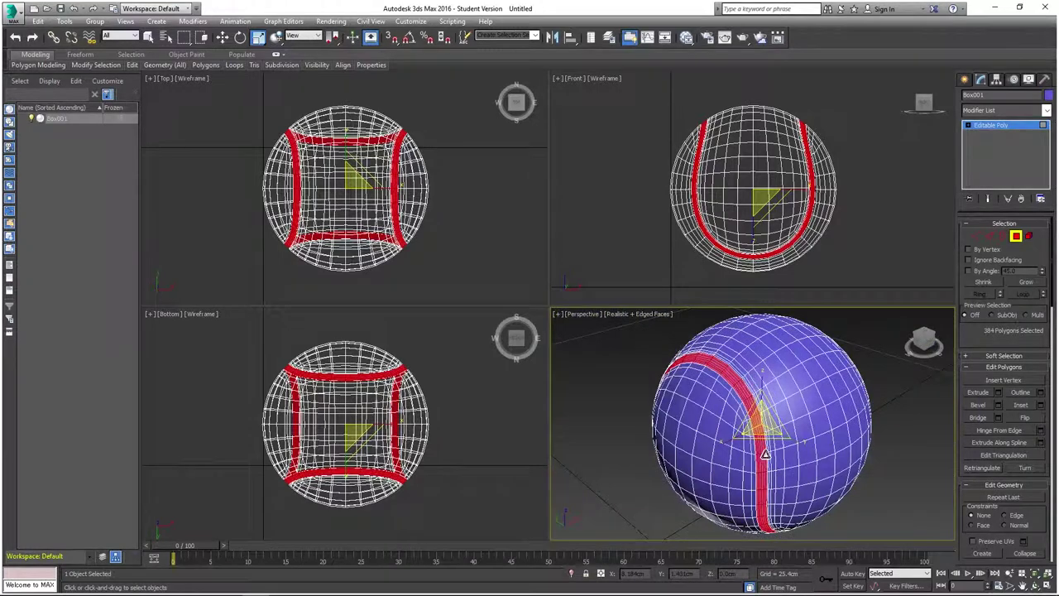
middle_click_drag(794, 459, 856, 467, "alt")
left_click(874, 460)
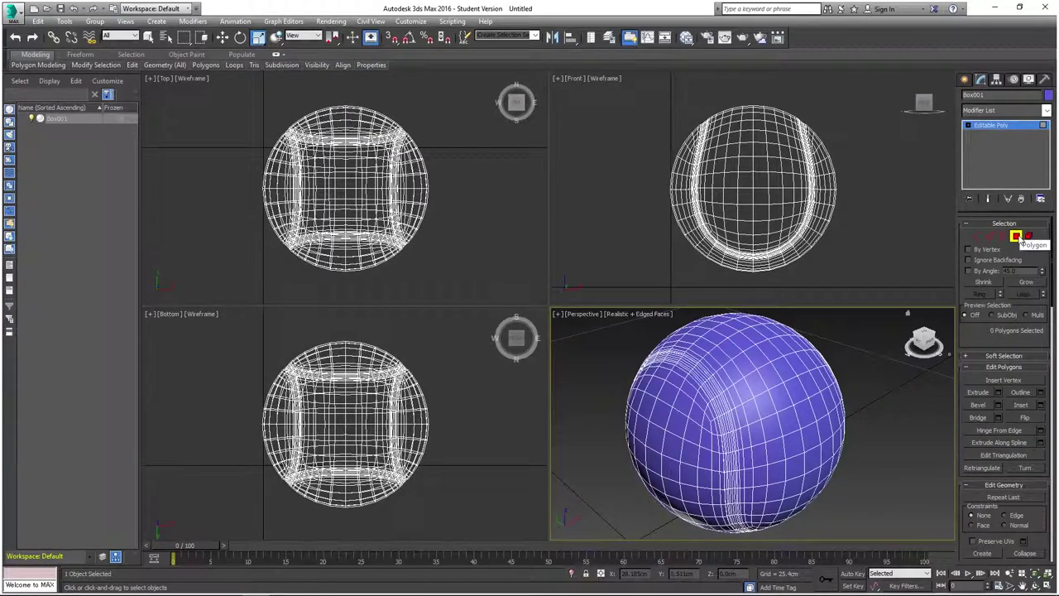
- Exit Polygon mode, add TurboSmooth with 1 iteration, and maximize the Perspective view
left_click(1018, 237)
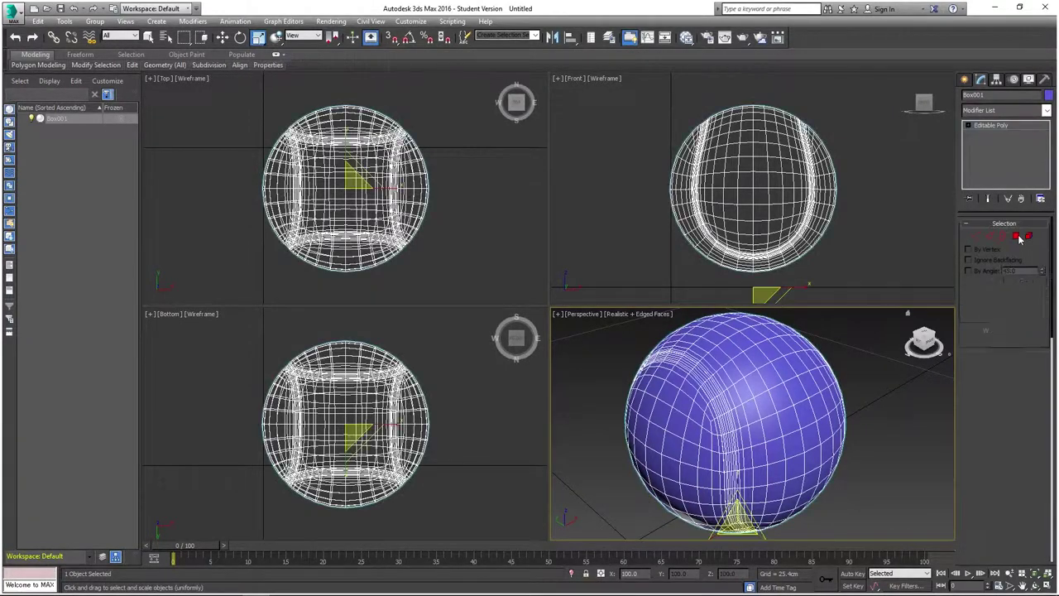
left_click(1047, 112)
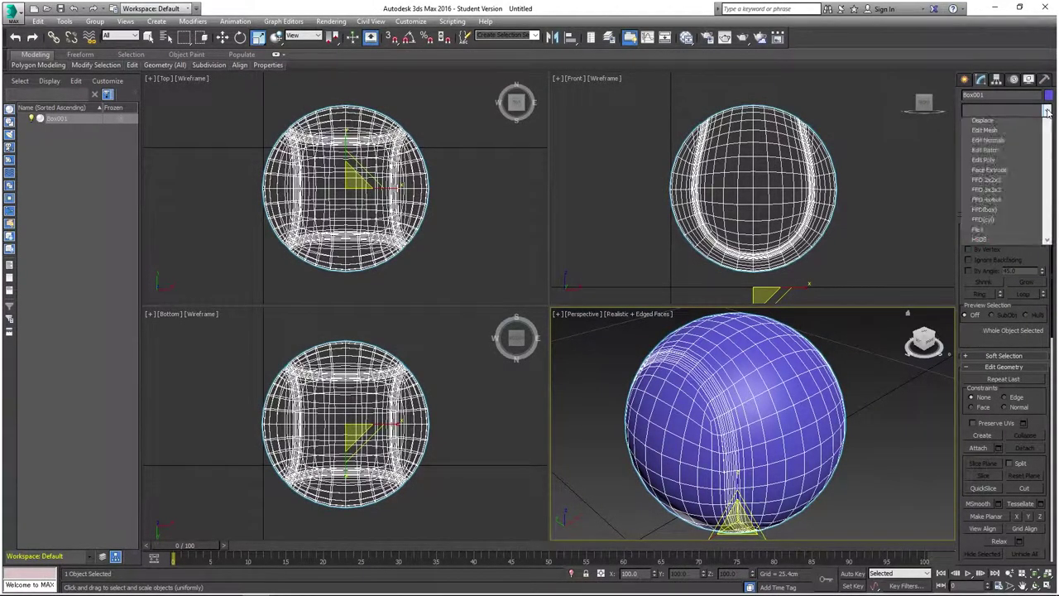
scroll(1051, 248, "down", 10)
scroll(1051, 306, "down", 9)
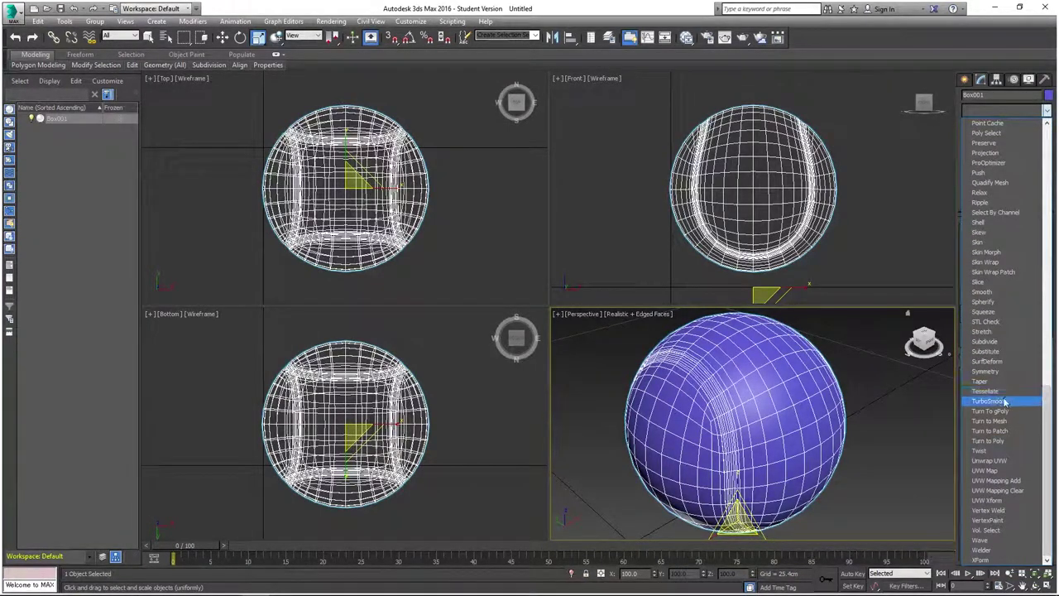
left_click(1005, 401)
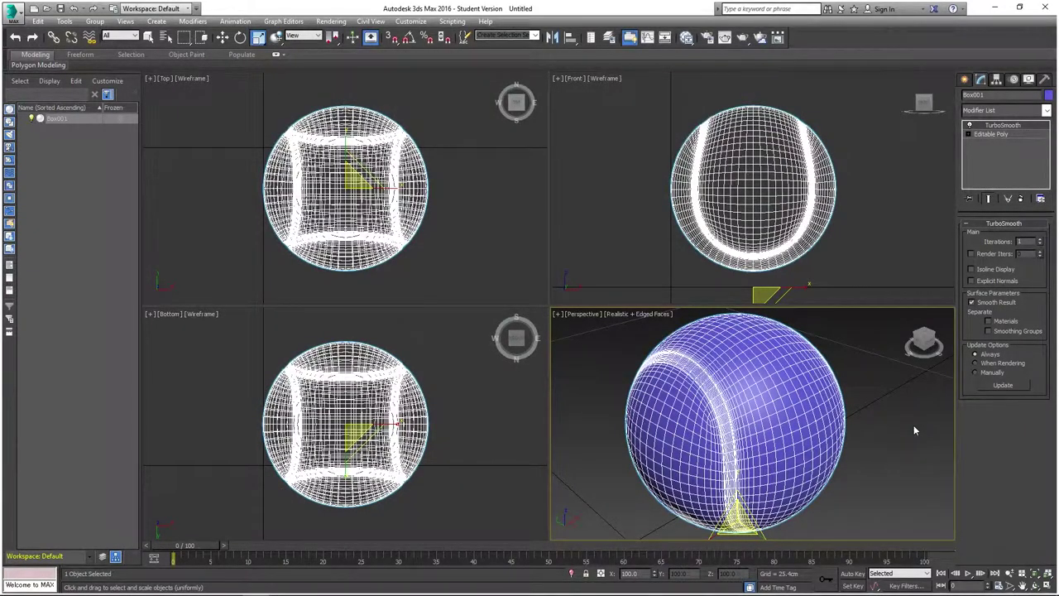
middle_click_drag(913, 425, 911, 441, "alt")
key("alt+w")
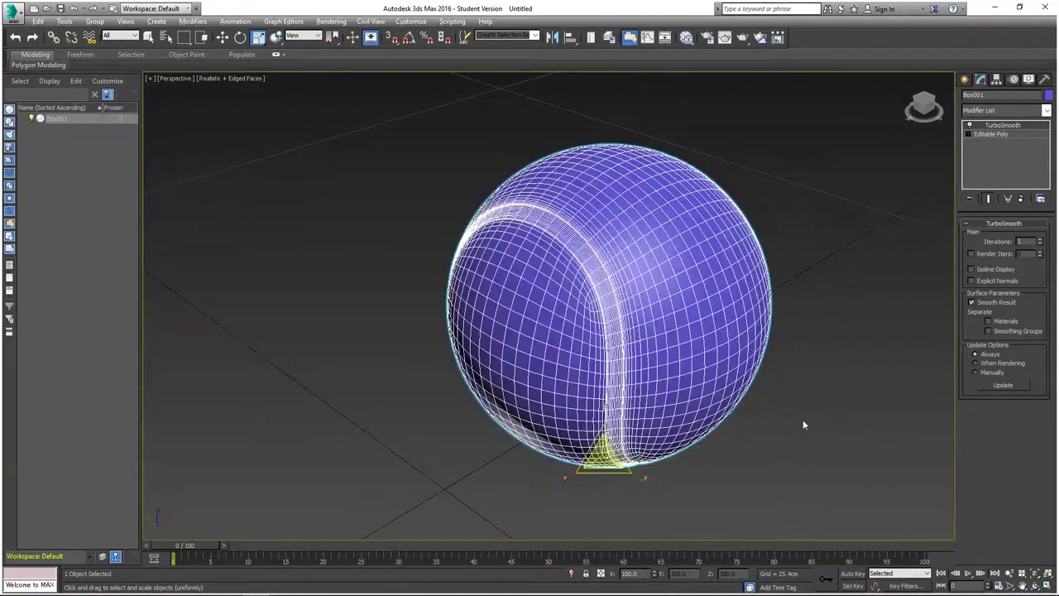